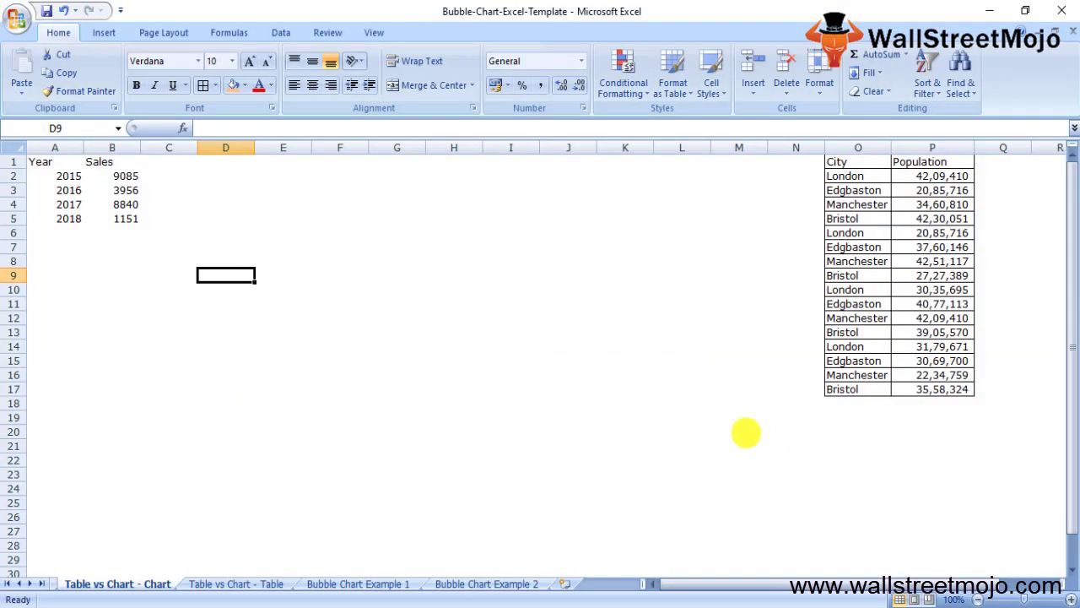
Step: Enter the note '3 Sets of Data' in cell D10
{"action": "key", "text": "Left"}
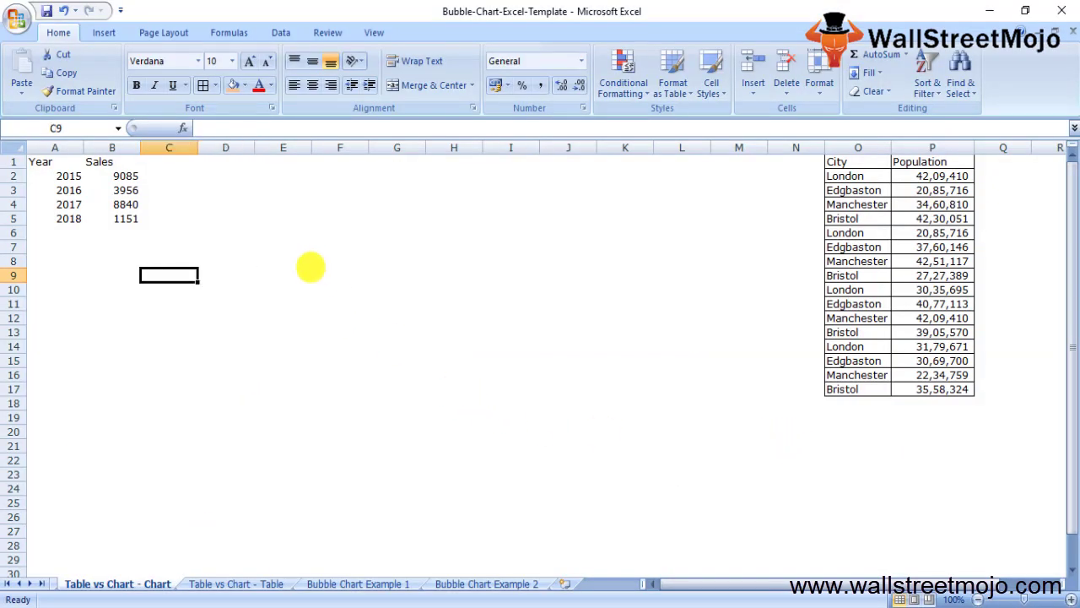
{"action": "key", "text": "Down"}
{"action": "key", "text": "Right"}
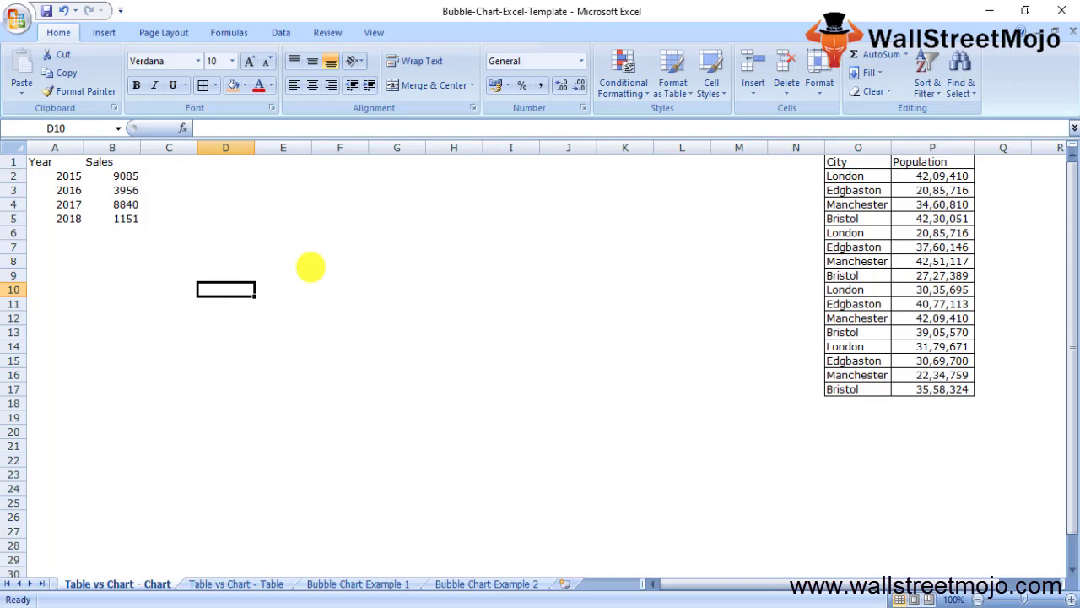
{"action": "type", "text": "3 Sets "}
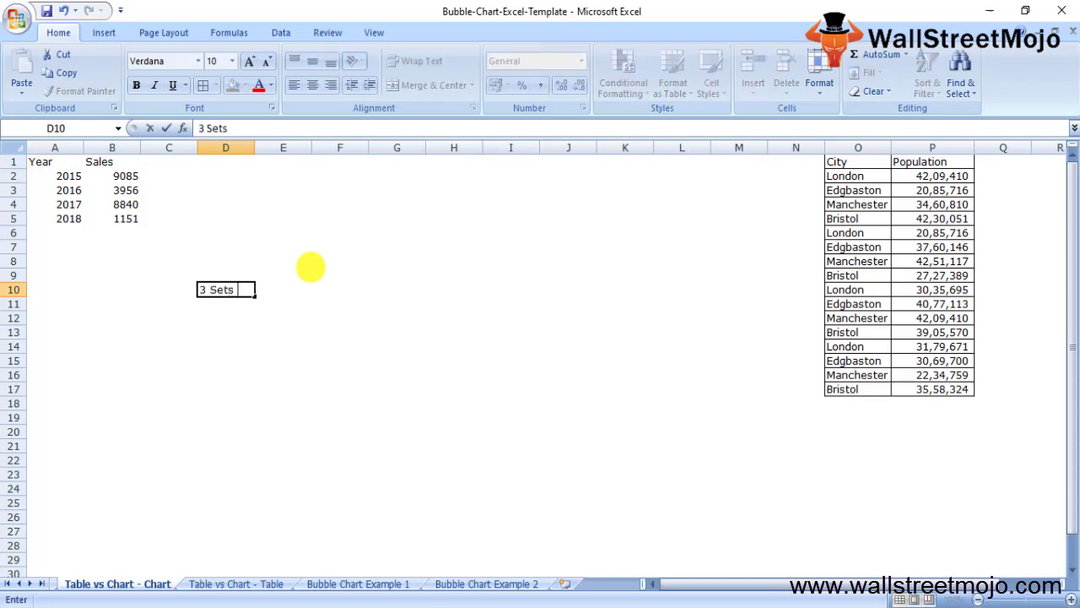
{"action": "type", "text": "of Data"}
{"action": "key", "text": "Return"}
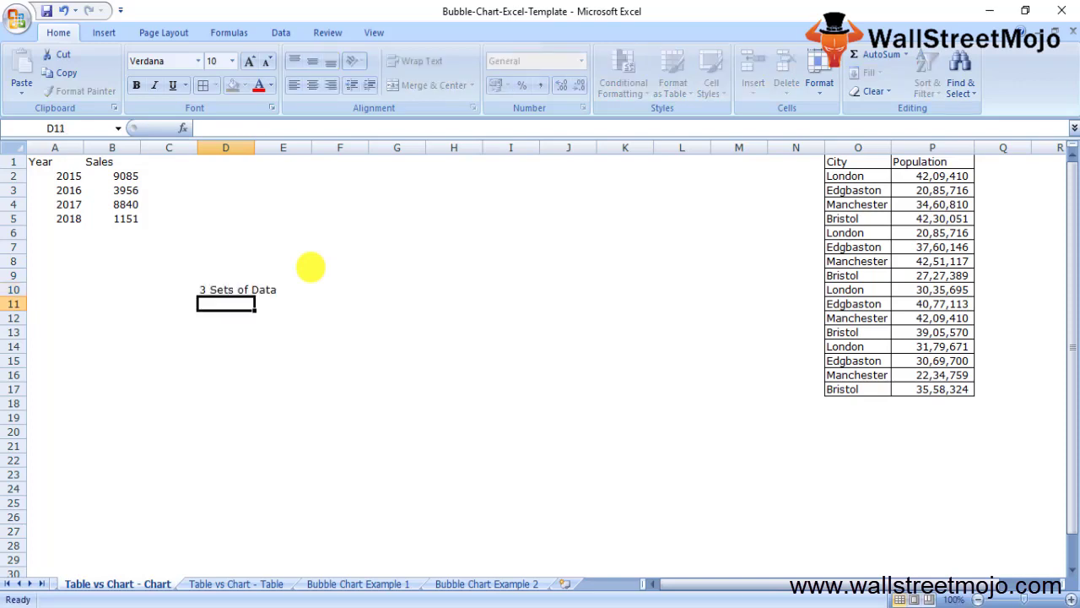
Step: Add 'Two axis' in D12 and 'Advanced scatter chart' in D14
{"action": "key", "text": "Down"}
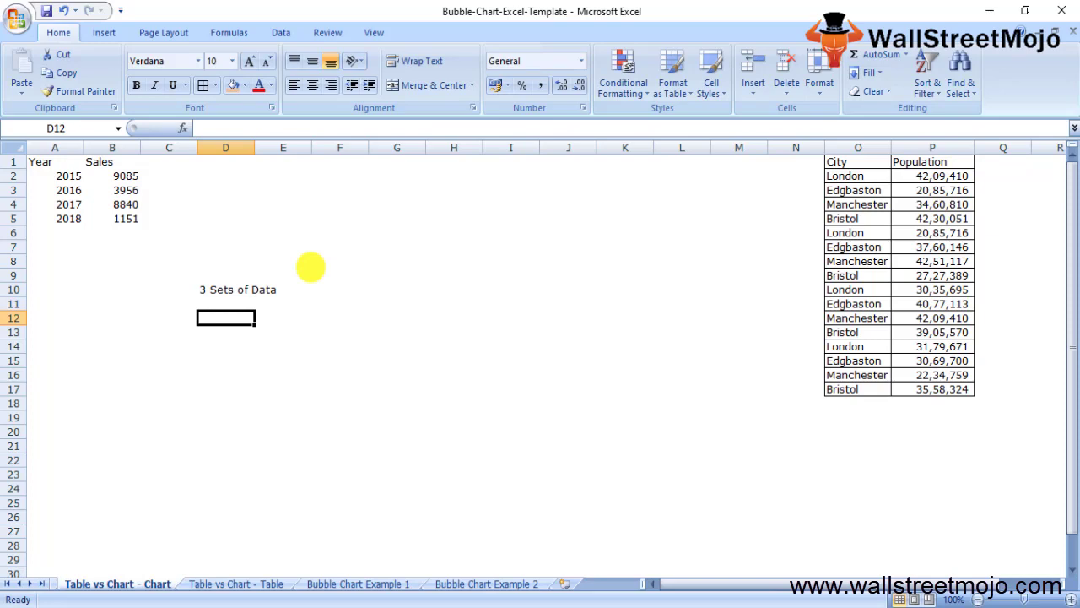
{"action": "type", "text": "Two"}
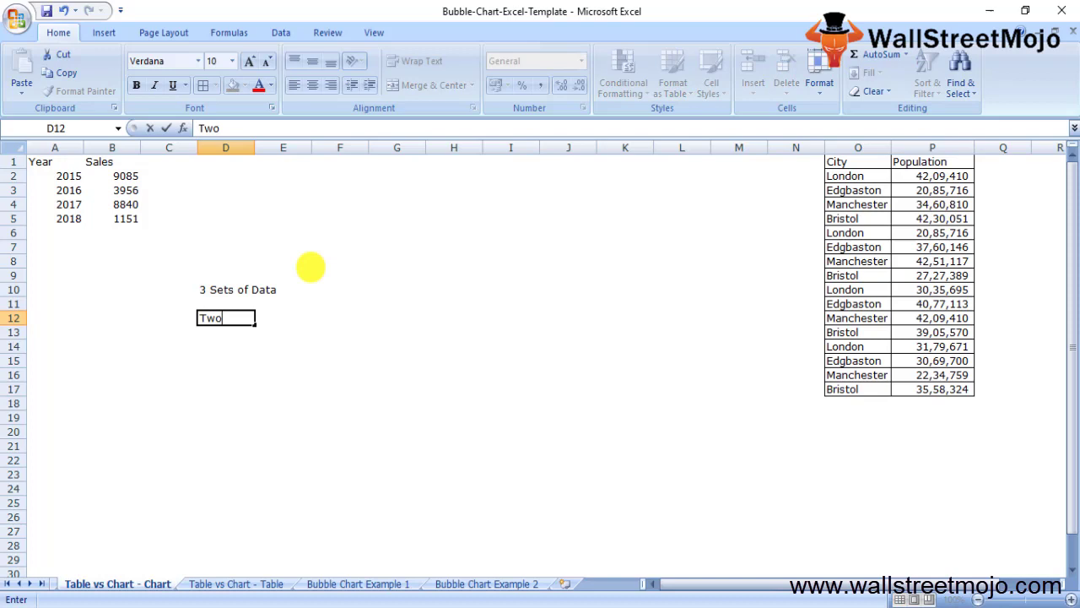
{"action": "type", "text": " ad"}
{"action": "key", "text": "BackSpace"}
{"action": "type", "text": "xis"}
{"action": "key", "text": "Return"}
{"action": "key", "text": "Return"}
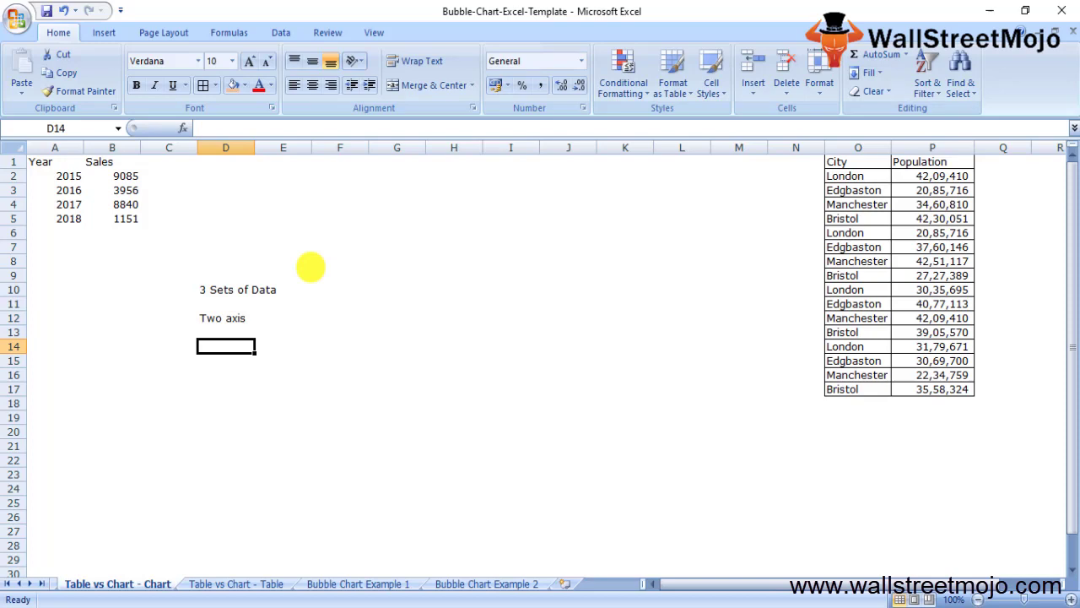
{"action": "type", "text": "Advanced"}
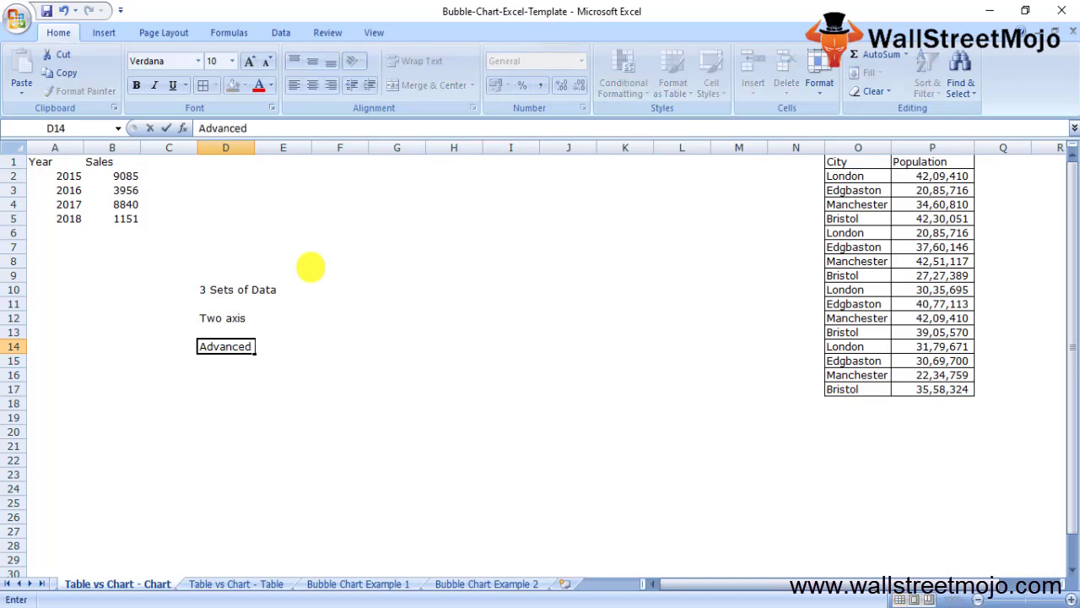
{"action": "type", "text": " sac"}
{"action": "key", "text": "BackSpace"}
{"action": "key", "text": "BackSpace"}
{"action": "type", "text": "catter char"}
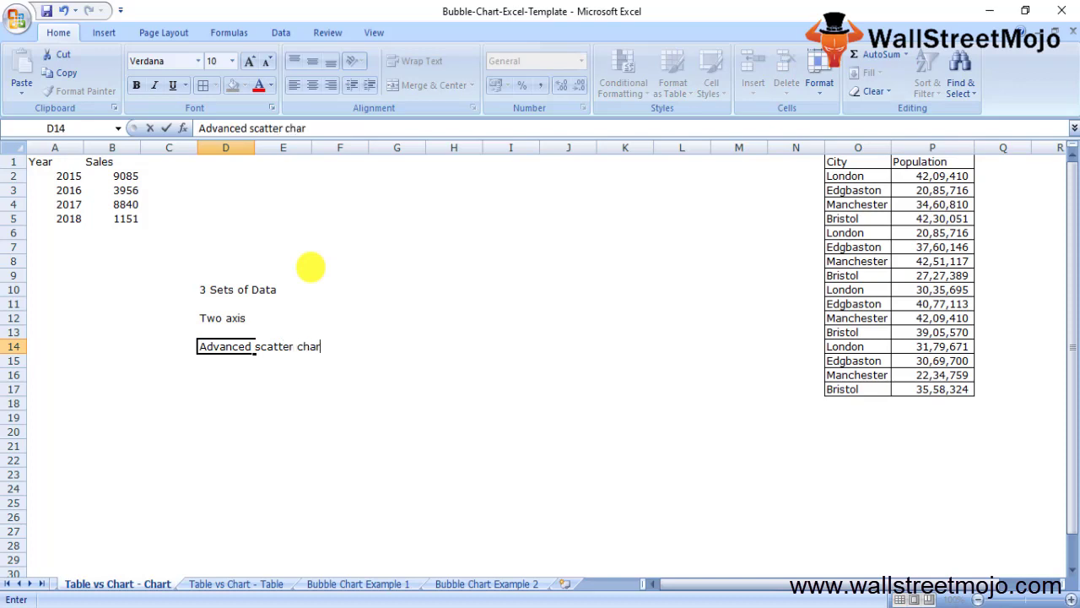
{"action": "type", "text": "t"}
{"action": "key", "text": "Return"}
{"action": "key", "text": "Return"}
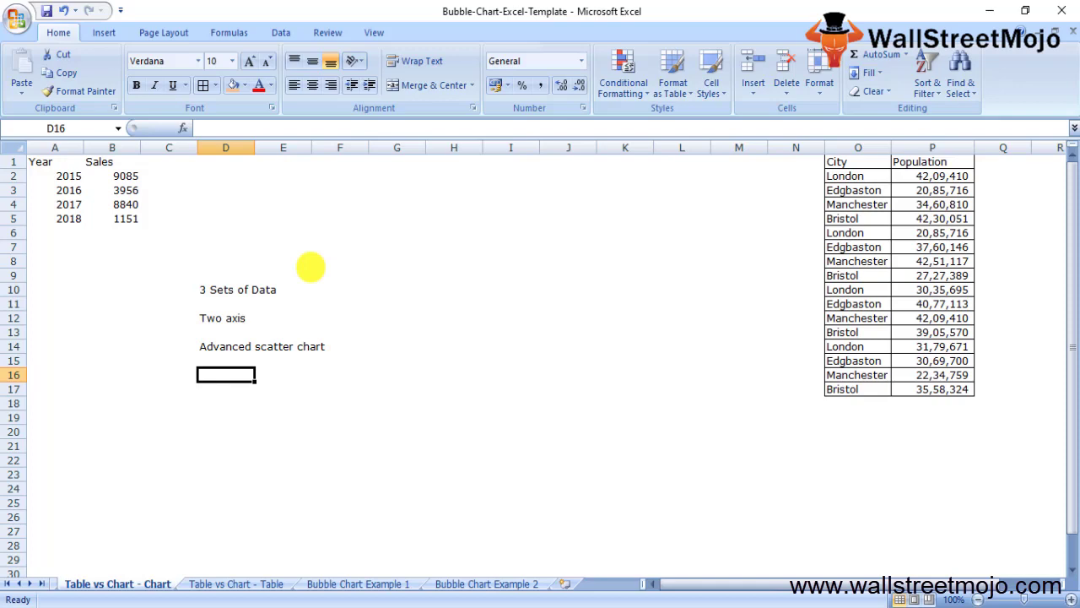
Step: Enter the note 'X & Y Multiple bar charts' in D17
{"action": "key", "text": "Down"}
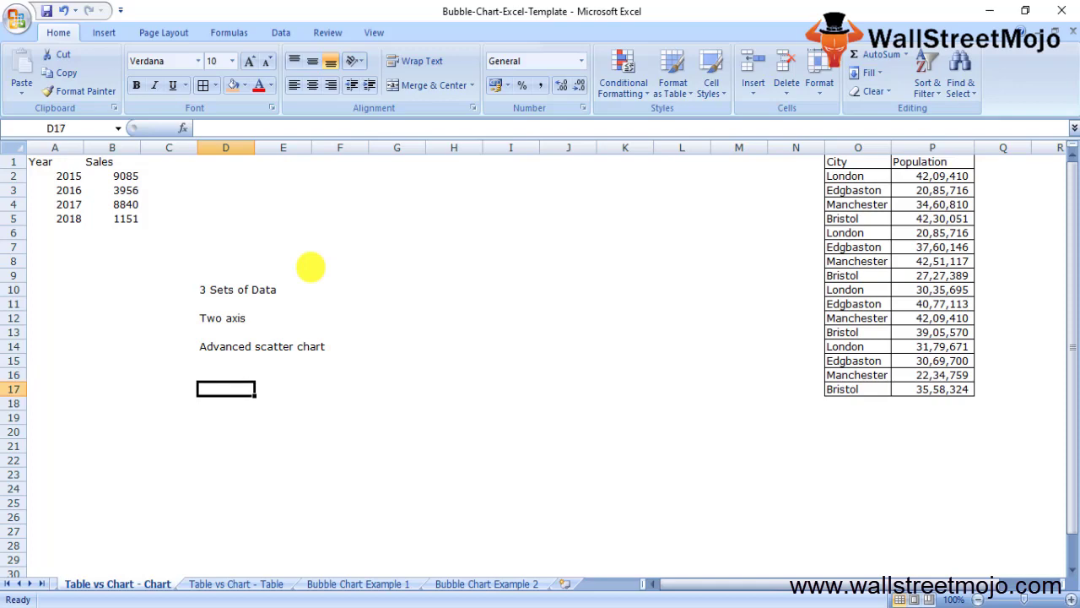
{"action": "type", "text": "X & Y"}
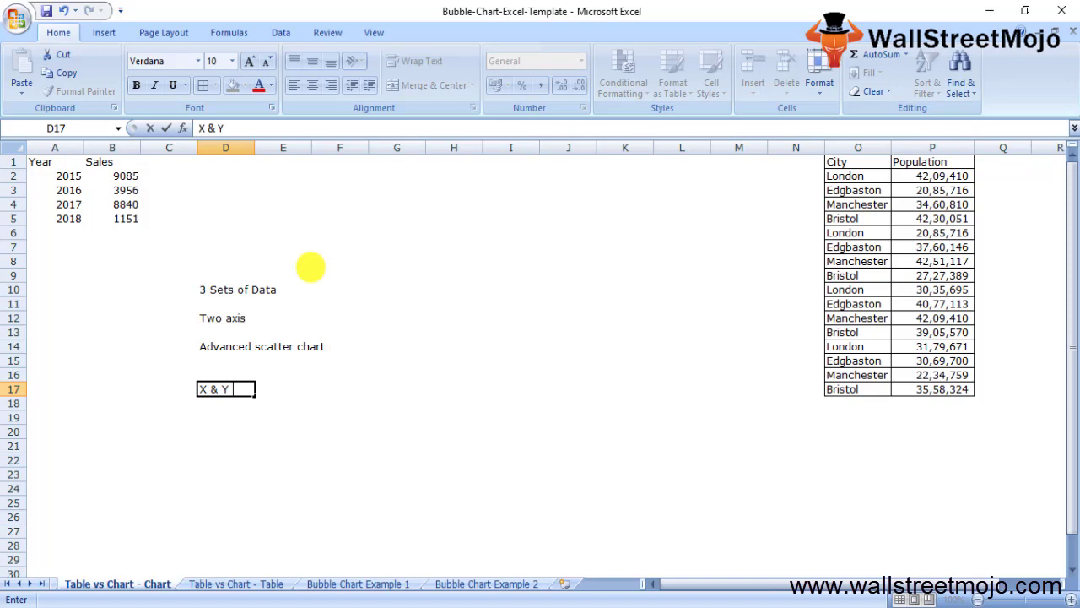
{"action": "type", "text": "Multi"}
{"action": "type", "text": "ple "}
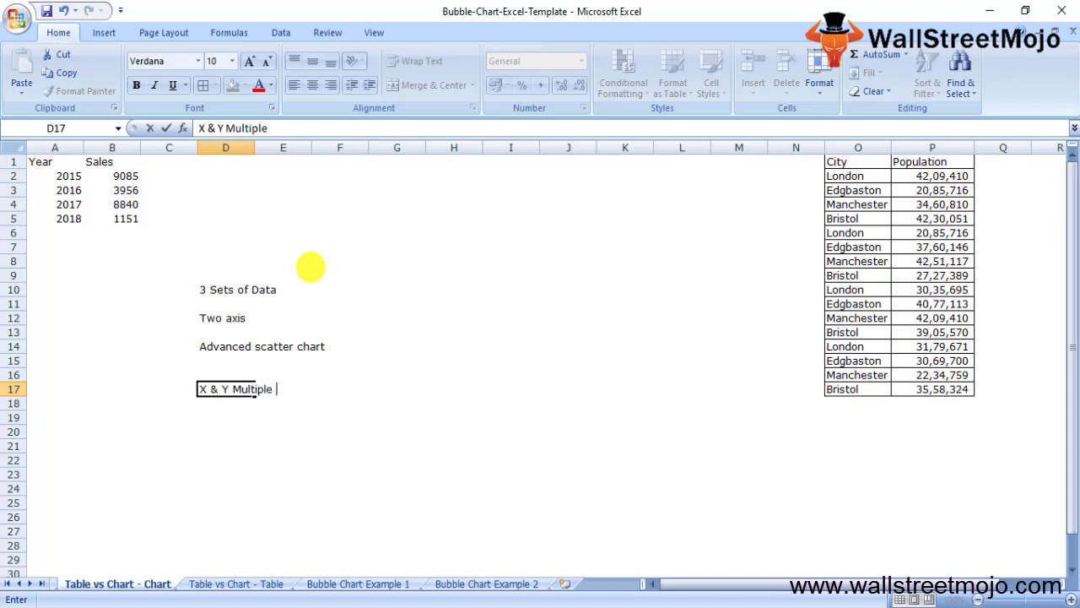
{"action": "type", "text": "bart"}
{"action": "key", "text": "BackSpace"}
{"action": "type", "text": "charts"}
{"action": "key", "text": "Return"}
{"action": "key", "text": "Return"}
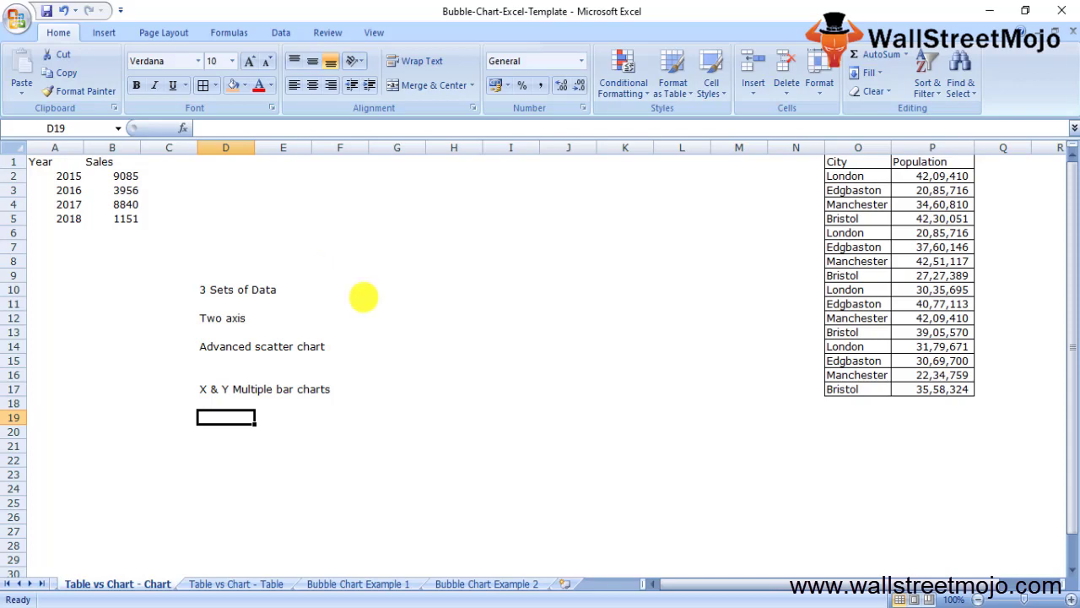
Step: Select row 10, then clear the selection and move back up beside the notes
{"action": "left_click", "coordinate": [13, 290]}
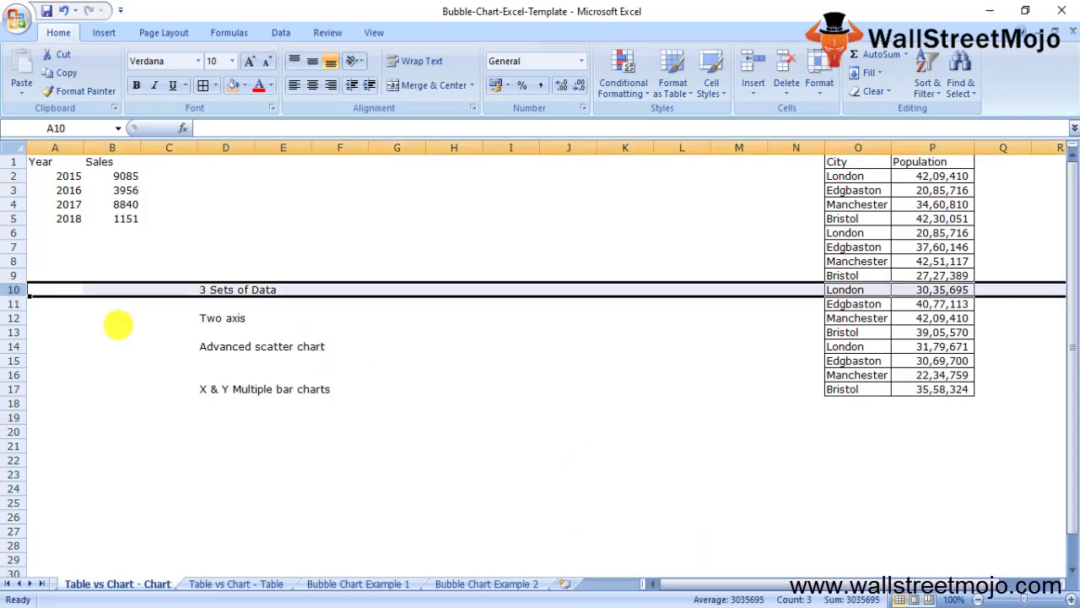
{"action": "left_click", "coordinate": [158, 376]}
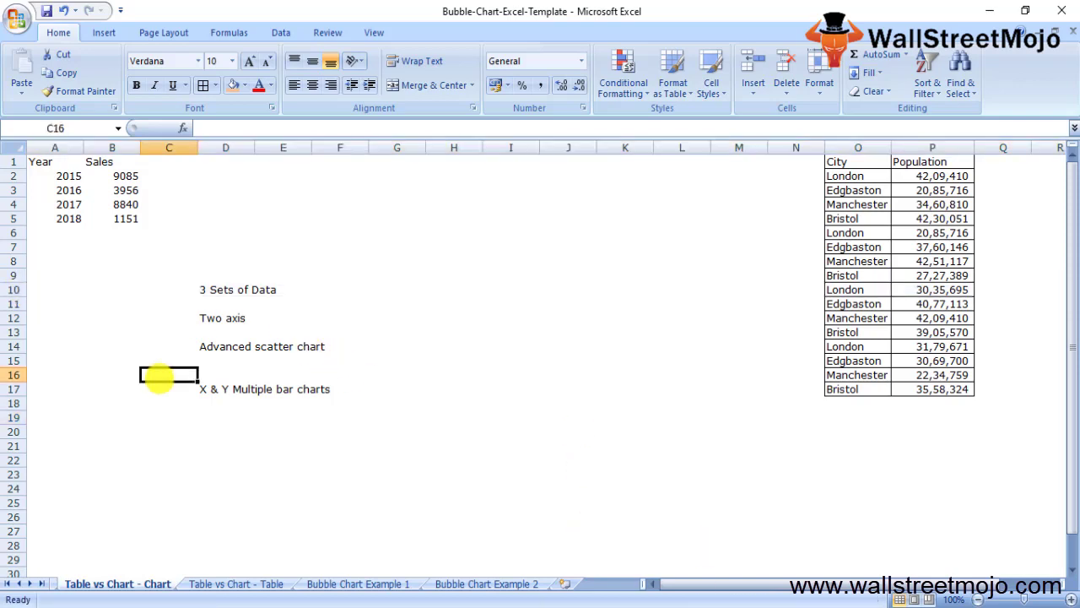
{"action": "key", "text": "Up"}
{"action": "key", "text": "Up"}
{"action": "key", "text": "Up"}
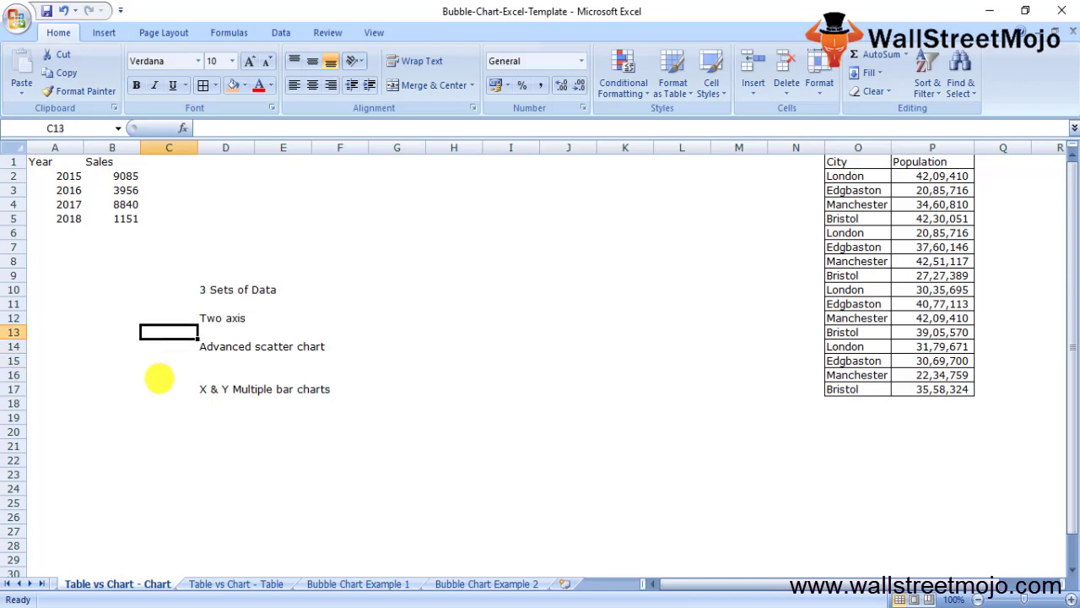
{"action": "key", "text": "Up"}
{"action": "key", "text": "Up"}
{"action": "key", "text": "Up"}
{"action": "key", "text": "Up"}
{"action": "key", "text": "Up"}
{"action": "key", "text": "Up"}
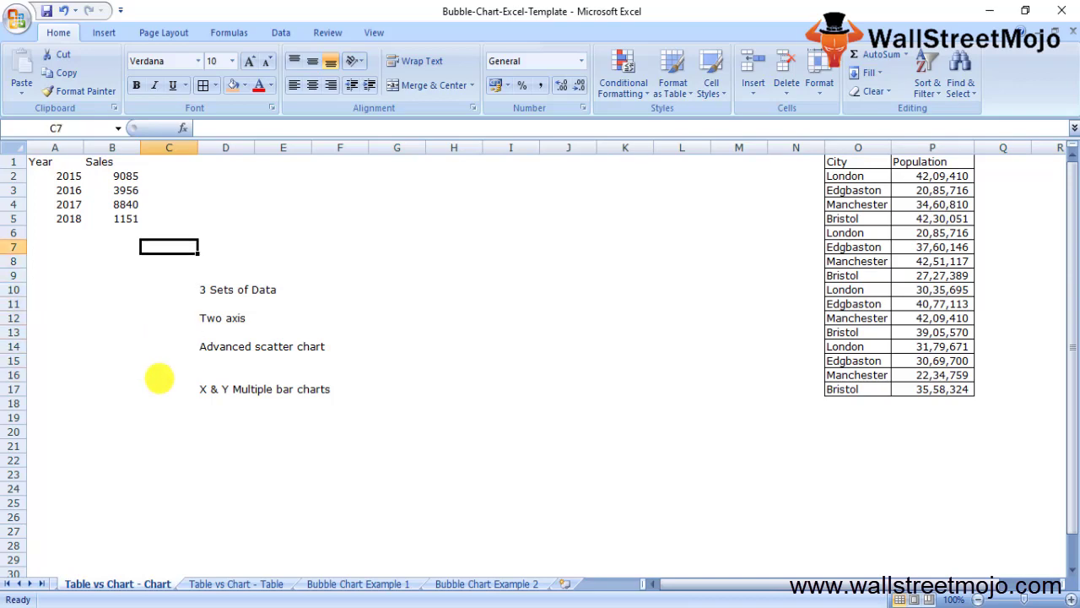
{"action": "key", "text": "Up"}
{"action": "key", "text": "Up"}
{"action": "key", "text": "Up"}
{"action": "key", "text": "Up"}
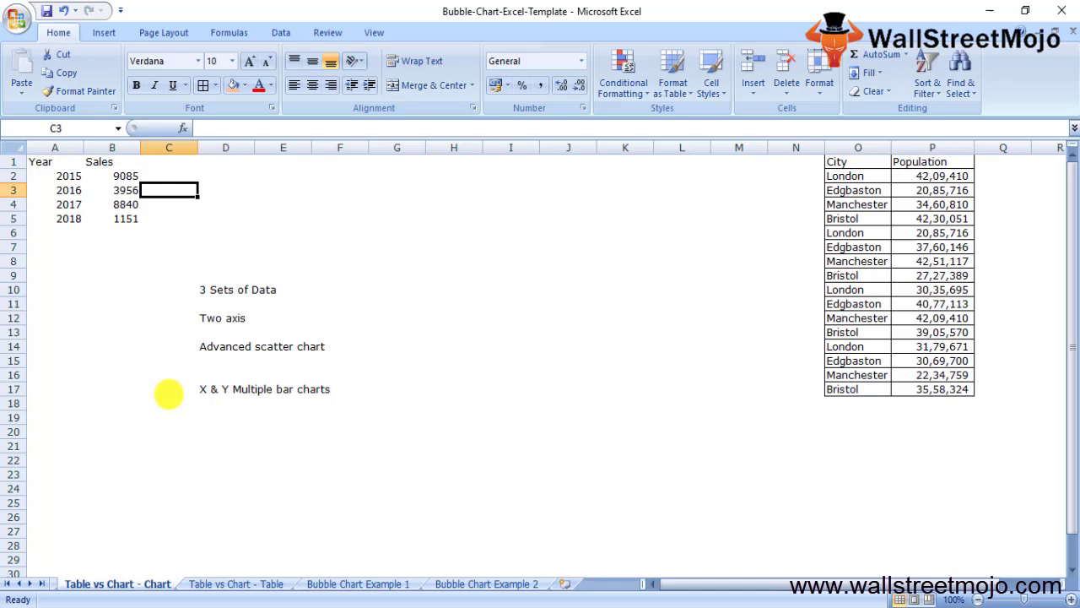
Step: Open the Bubble Chart Example 1 sheet and remove its existing bubble chart
{"action": "left_click", "coordinate": [352, 583]}
{"action": "left_click", "coordinate": [162, 300]}
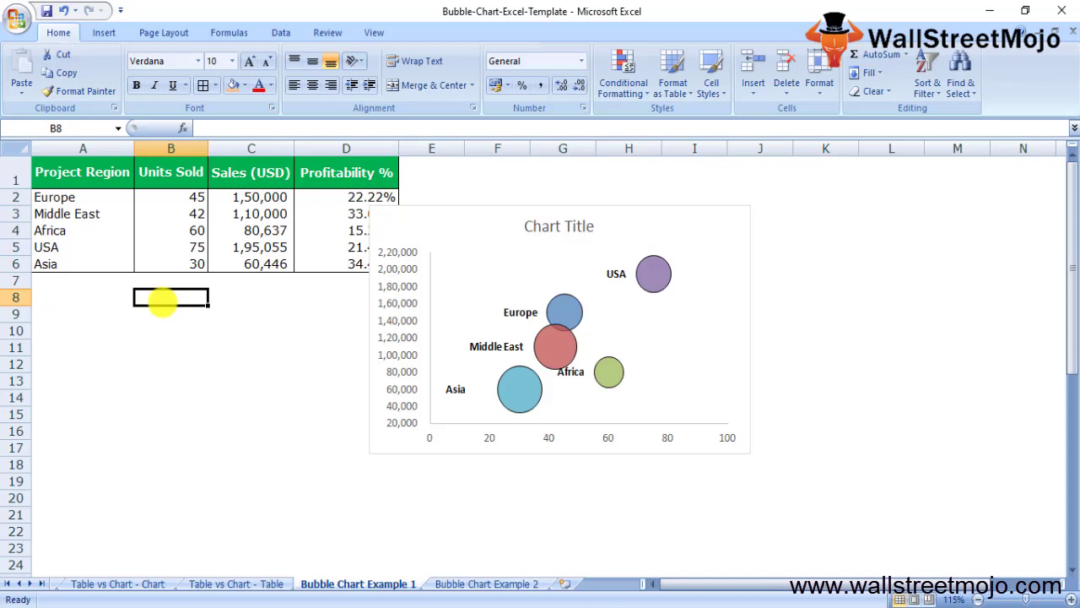
{"action": "key", "text": "Up"}
{"action": "key", "text": "Up"}
{"action": "key", "text": "Up"}
{"action": "key", "text": "Up"}
{"action": "key", "text": "Up"}
{"action": "key", "text": "Up"}
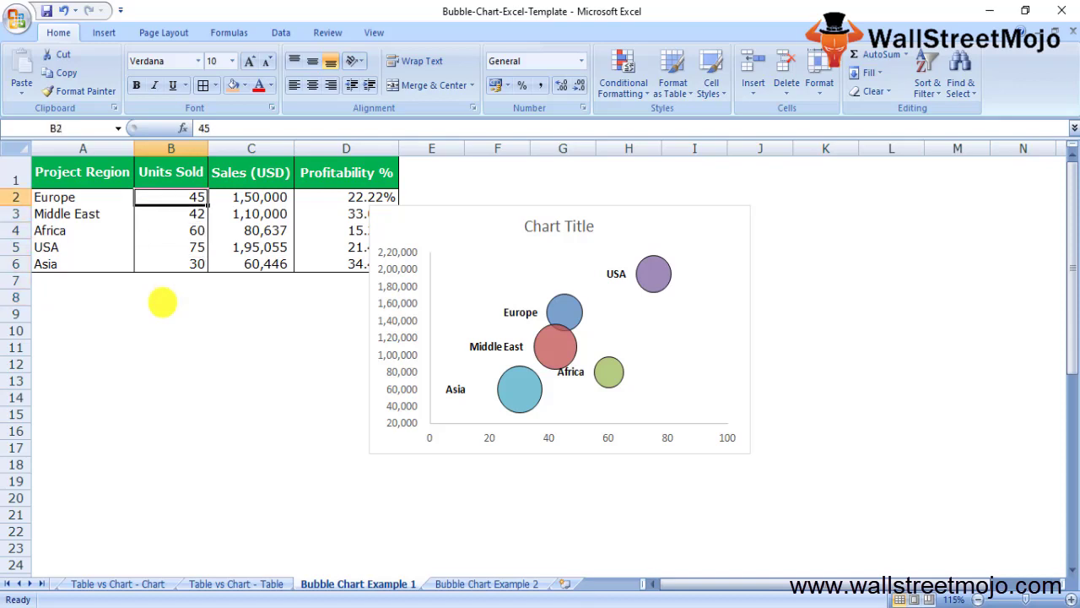
{"action": "key", "text": "Up"}
{"action": "key", "text": "Down"}
{"action": "key", "text": "shift+Down"}
{"action": "key", "text": "shift+Down"}
{"action": "key", "text": "shift+Right"}
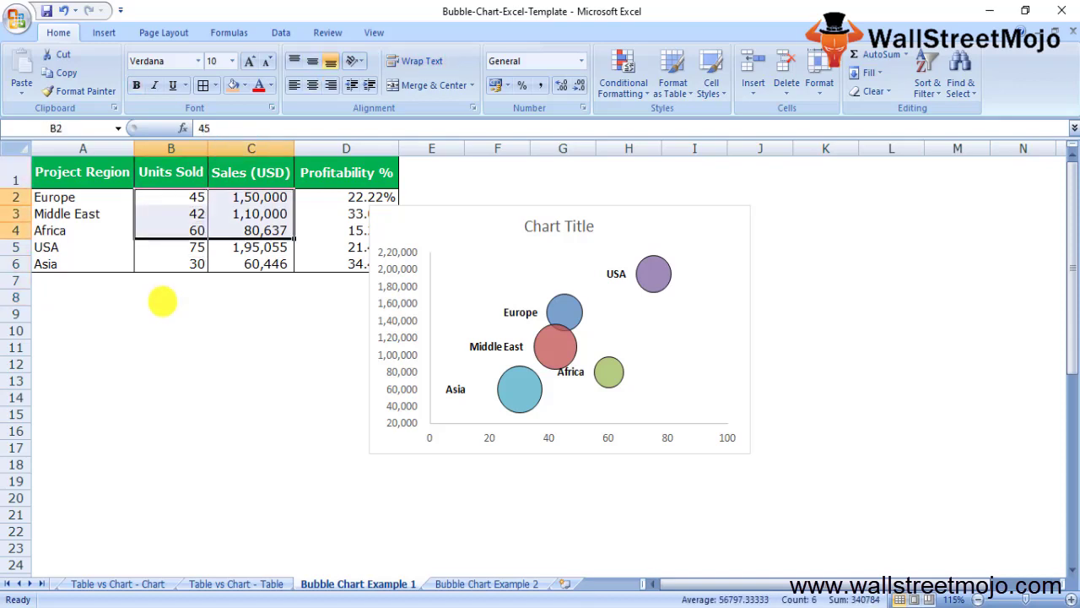
{"action": "key", "text": "ctrl+z"}
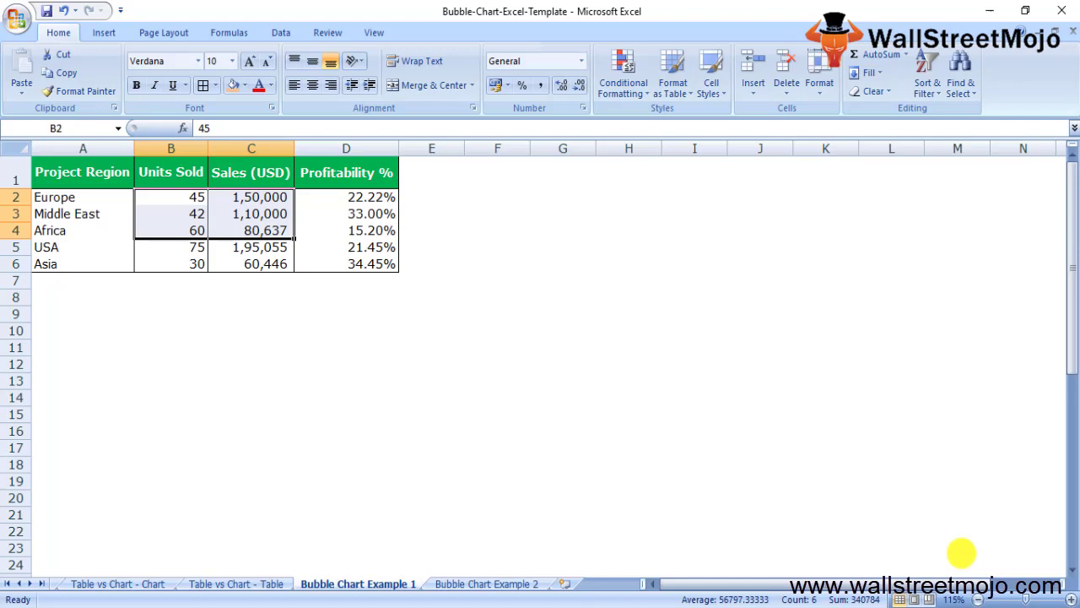
Step: Select B2:D6, covering Units Sold, Sales and Profitability % for all five regions
{"action": "key", "text": "shift+Right"}
{"action": "key", "text": "shift+Right"}
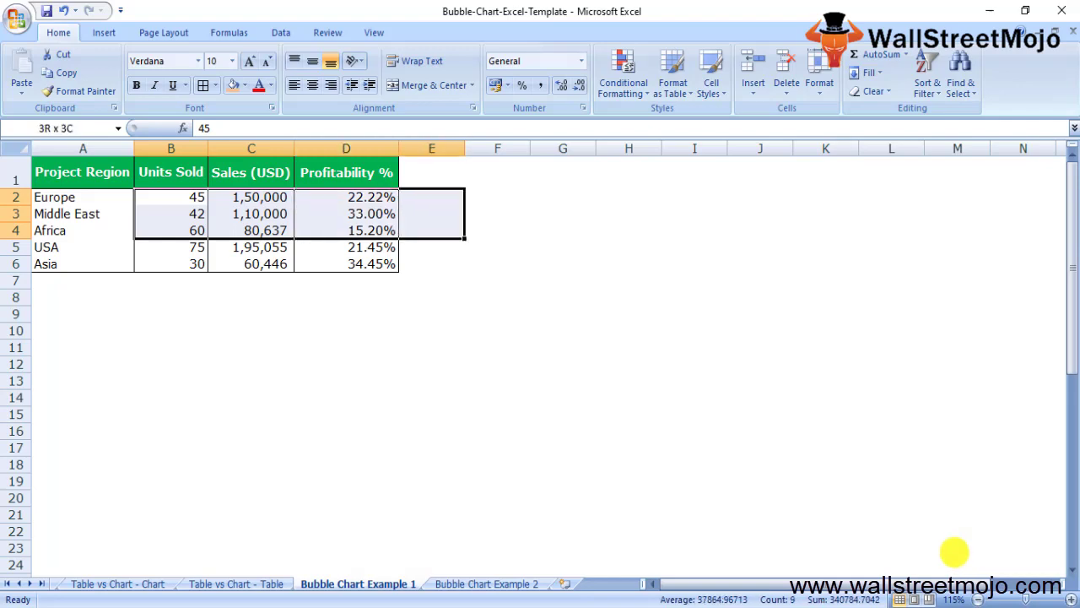
{"action": "key", "text": "shift+Left"}
{"action": "key", "text": "shift+Down"}
{"action": "key", "text": "shift+Down"}
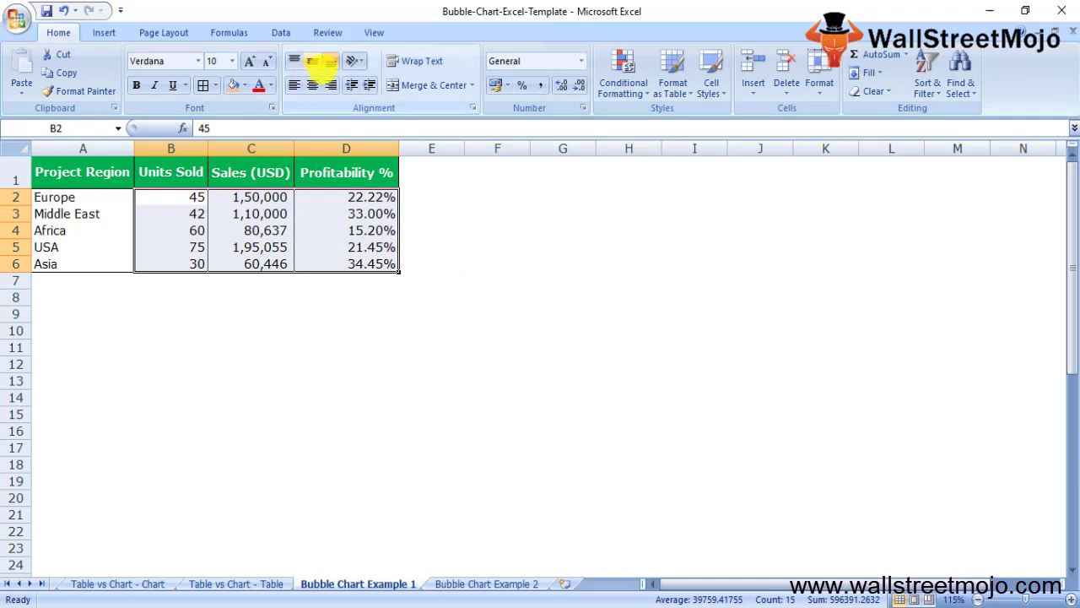
Step: Insert a 3-D bubble chart from the selected figures, then delete it
{"action": "left_click", "coordinate": [102, 32]}
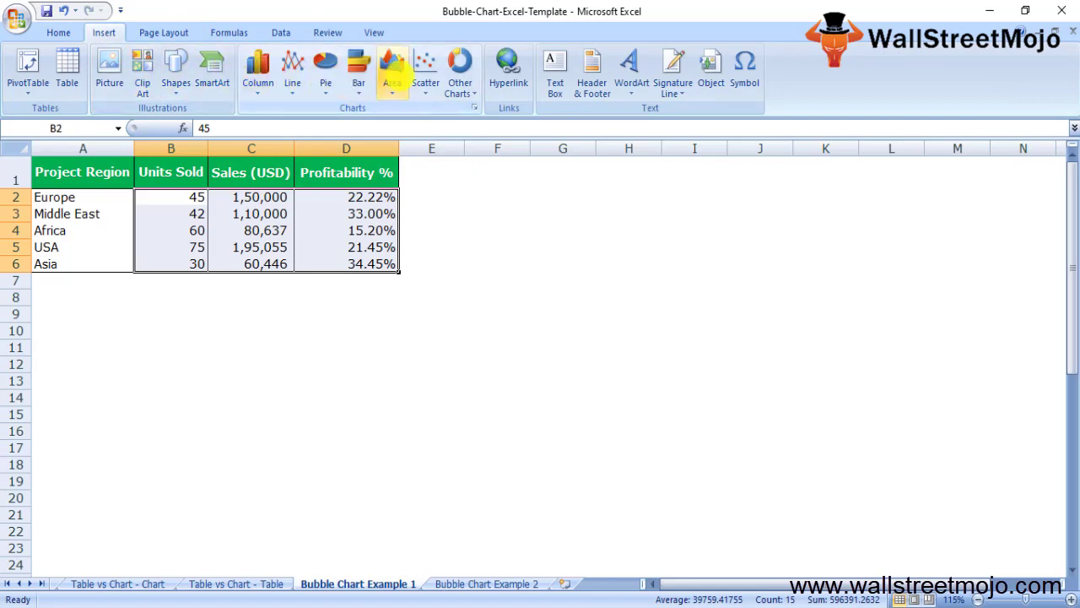
{"action": "left_click", "coordinate": [460, 84]}
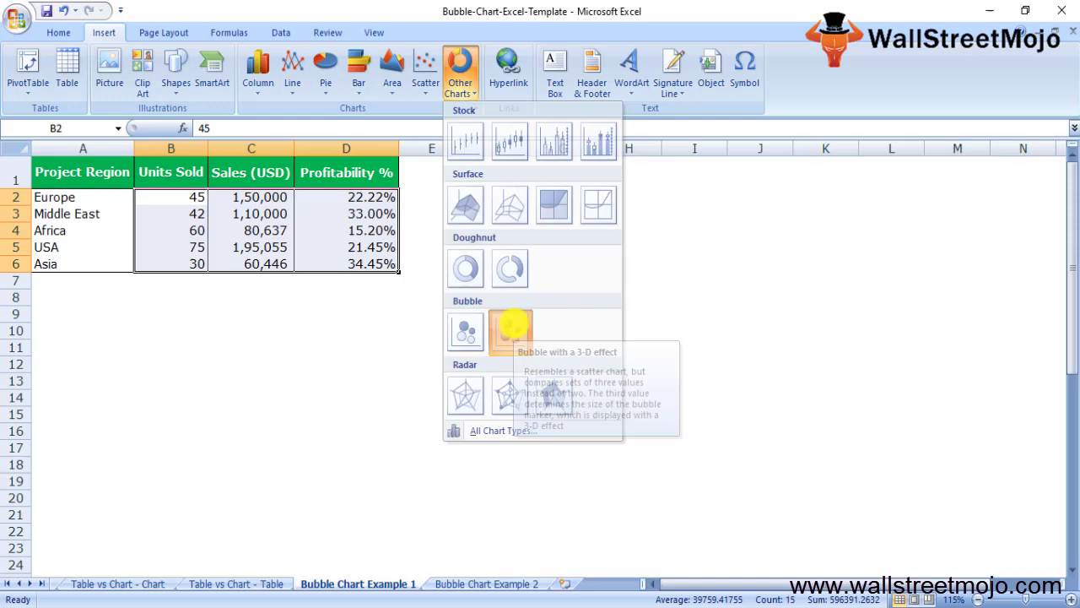
{"action": "left_click", "coordinate": [509, 329]}
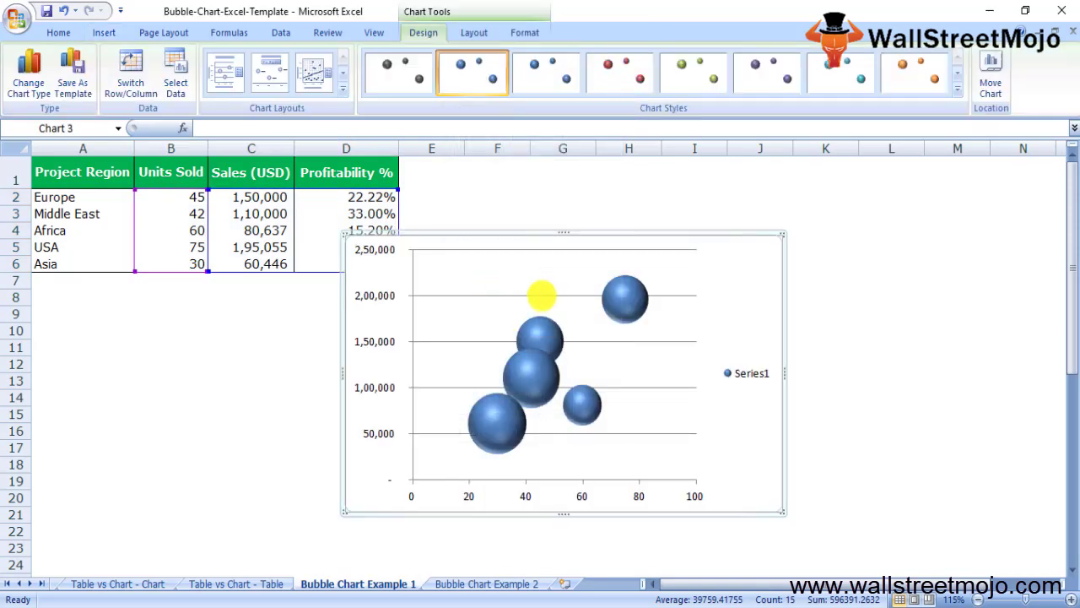
{"action": "key", "text": "Delete"}
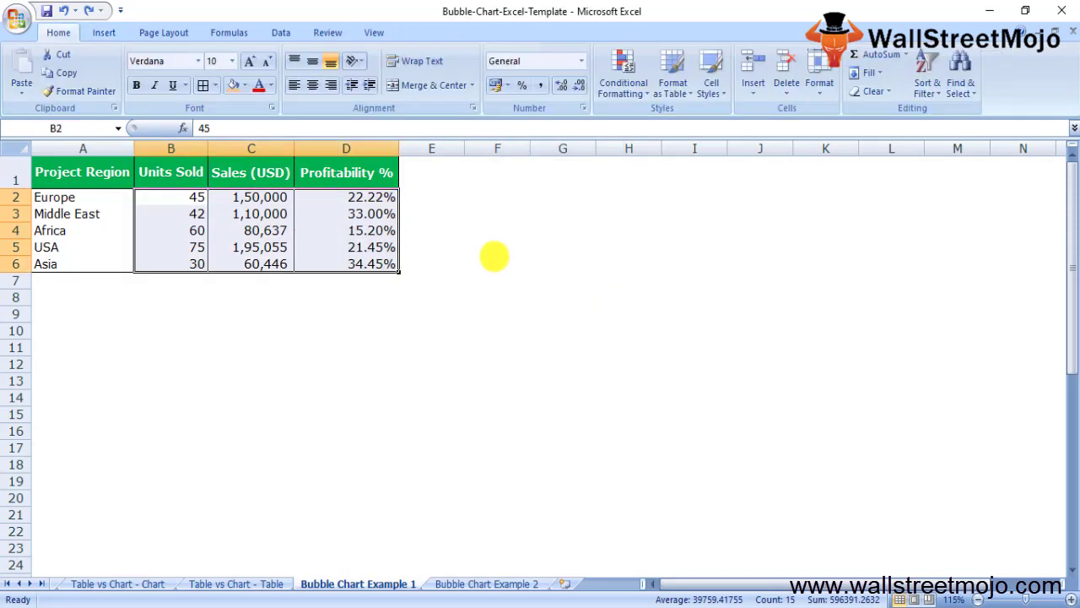
Step: Select the full table A1:D6 with headers and insert a Bubble with 3-D effect chart
{"action": "left_click", "coordinate": [125, 169]}
{"action": "key", "text": "Down"}
{"action": "key", "text": "Up"}
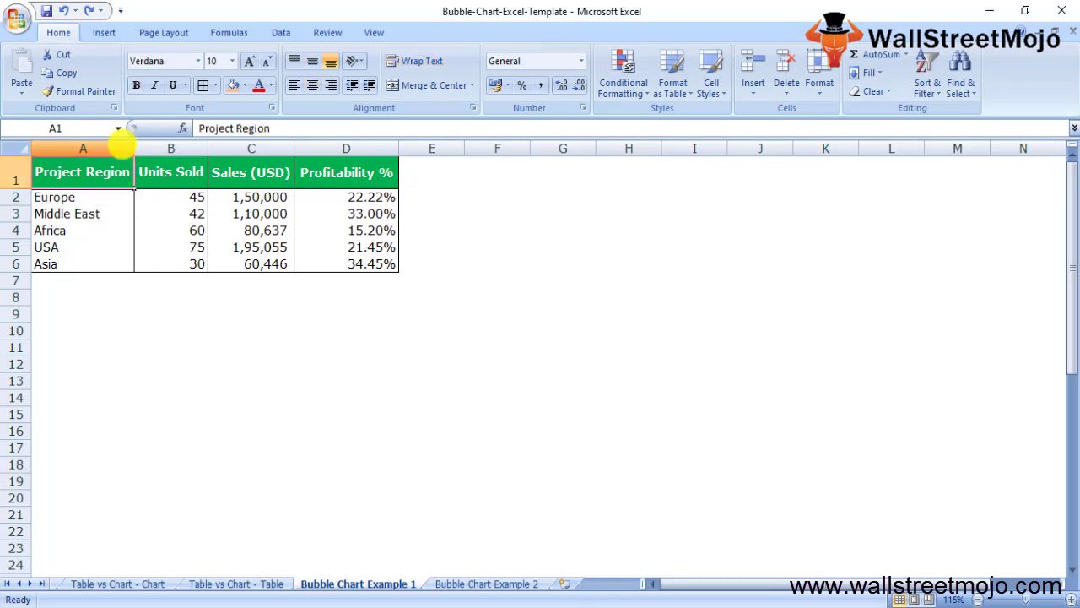
{"action": "key", "text": "shift+Right"}
{"action": "key", "text": "shift+Right"}
{"action": "key", "text": "shift+Right"}
{"action": "key", "text": "shift+Down"}
{"action": "key", "text": "shift+Down"}
{"action": "key", "text": "shift+Down"}
{"action": "key", "text": "shift+Down"}
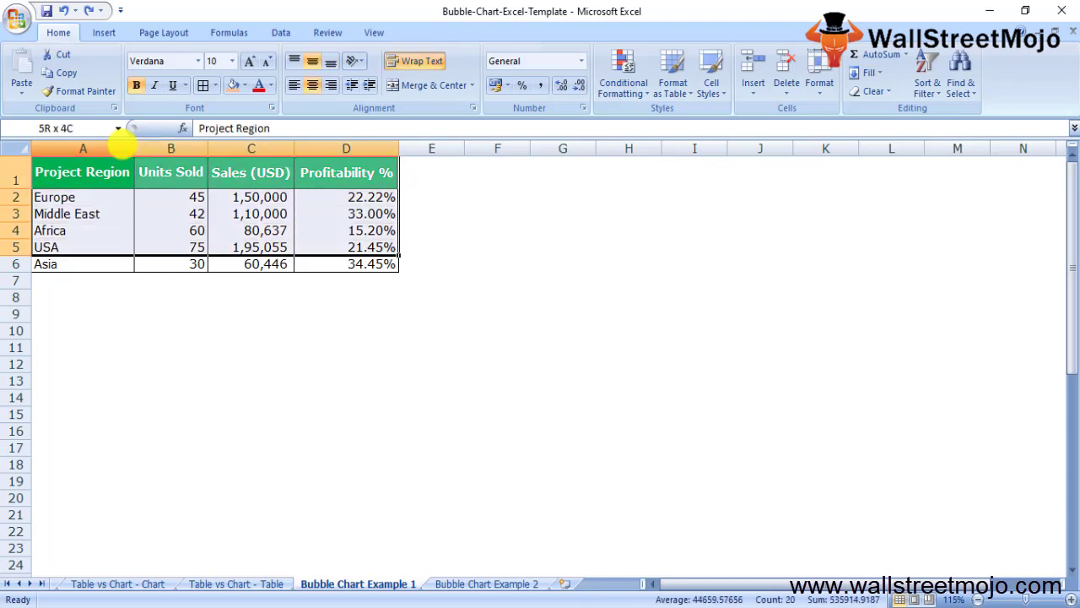
{"action": "key", "text": "shift+Down"}
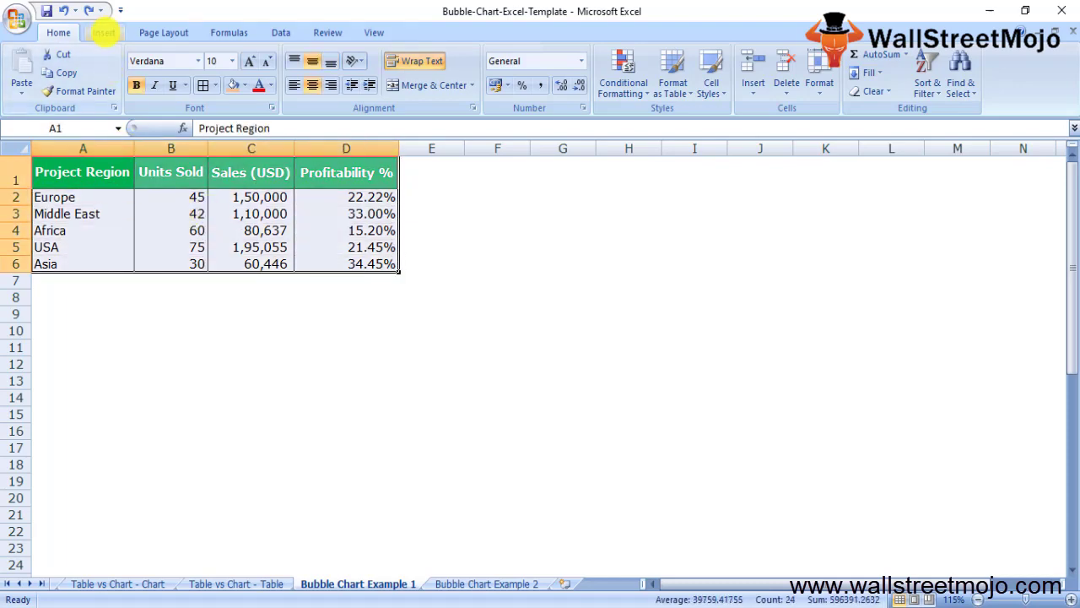
{"action": "left_click", "coordinate": [103, 32]}
{"action": "left_click", "coordinate": [462, 80]}
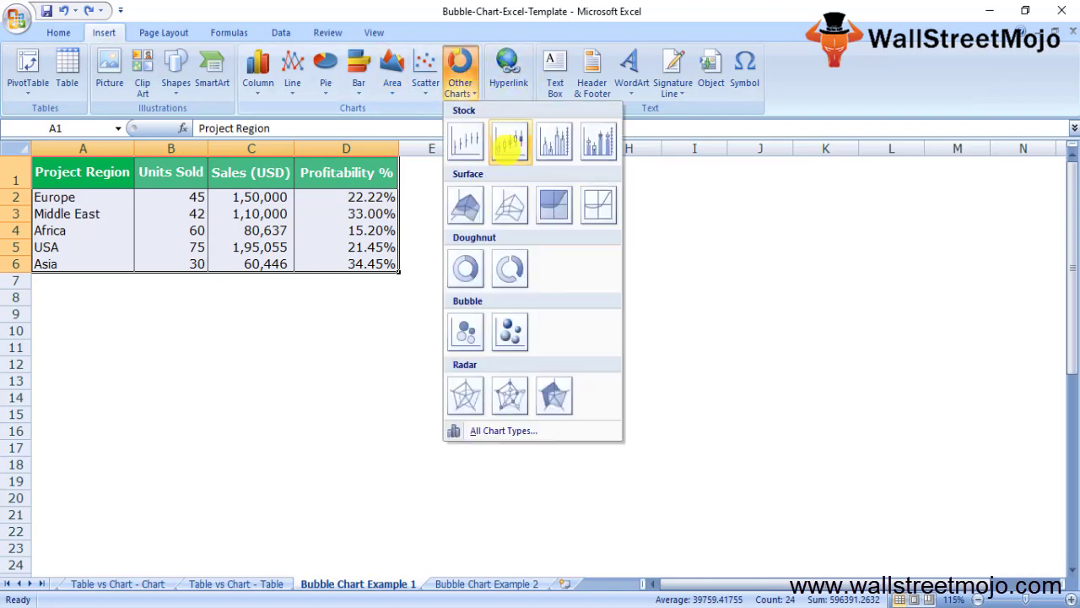
{"action": "left_click", "coordinate": [506, 329]}
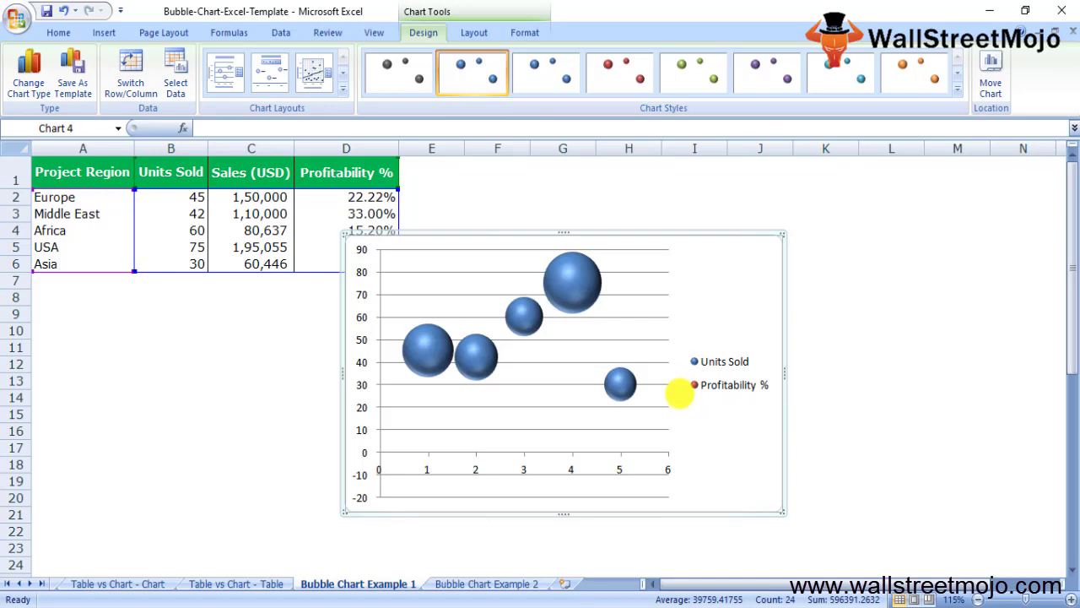
Step: Try grey, blue and red chart styles, settling on purple bubbles (Style 6)
{"action": "left_click", "coordinate": [420, 81]}
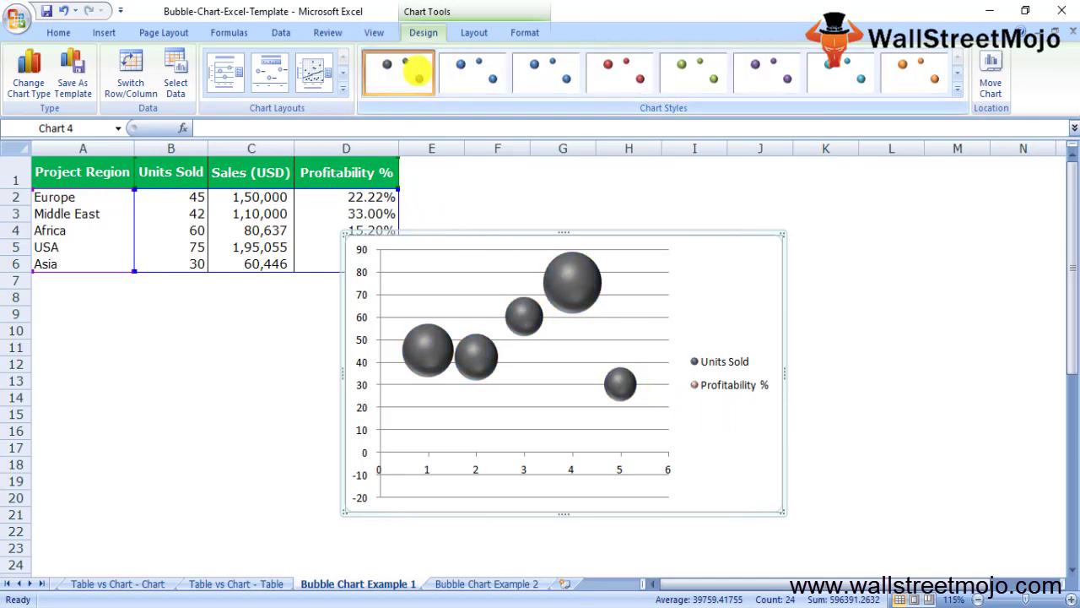
{"action": "left_click", "coordinate": [544, 72]}
{"action": "left_click", "coordinate": [609, 63]}
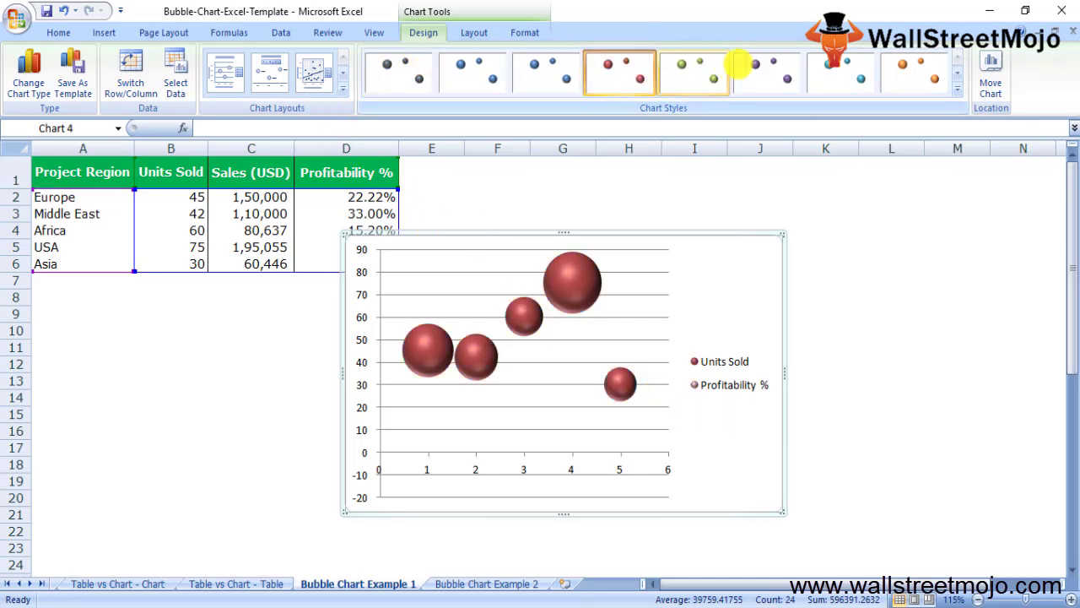
{"action": "left_click", "coordinate": [743, 65]}
Step: Compare chart layouts and finish on Layout 1 with chart and axis titles
{"action": "left_click", "coordinate": [226, 76]}
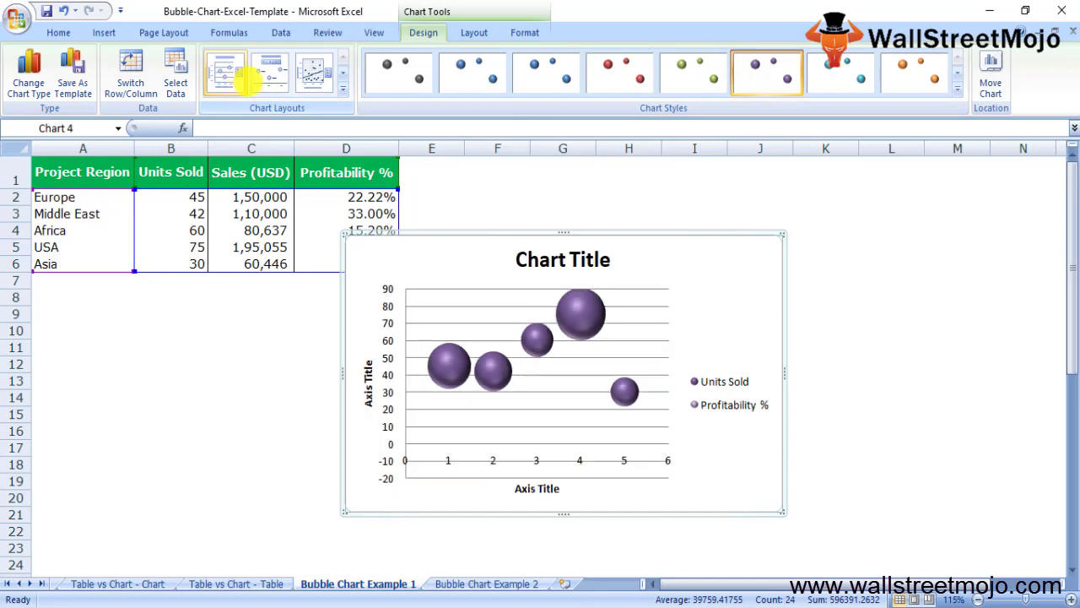
{"action": "left_click", "coordinate": [268, 73]}
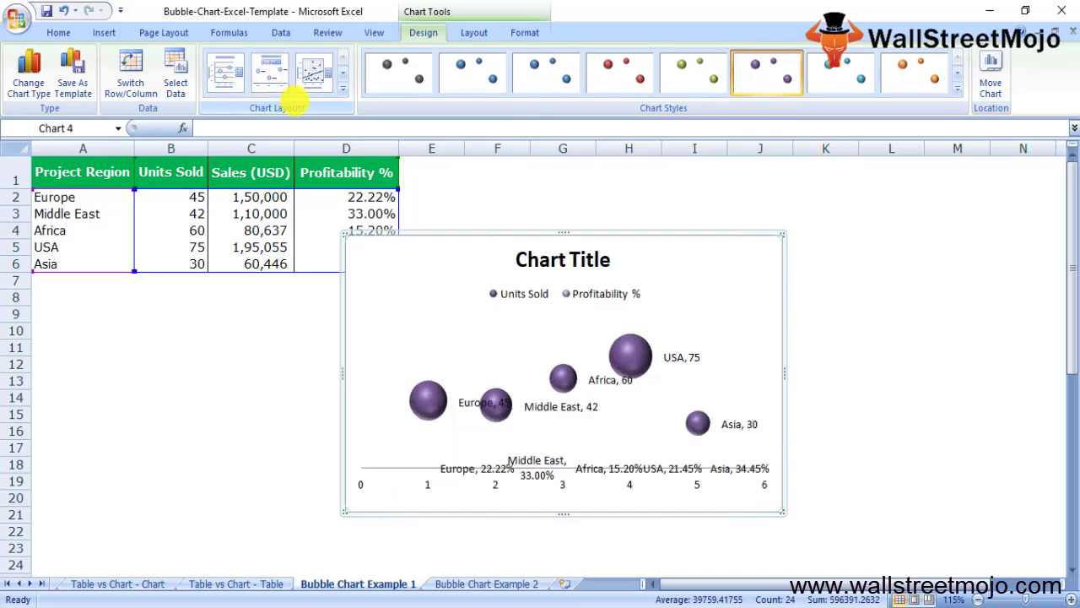
{"action": "left_click", "coordinate": [283, 78]}
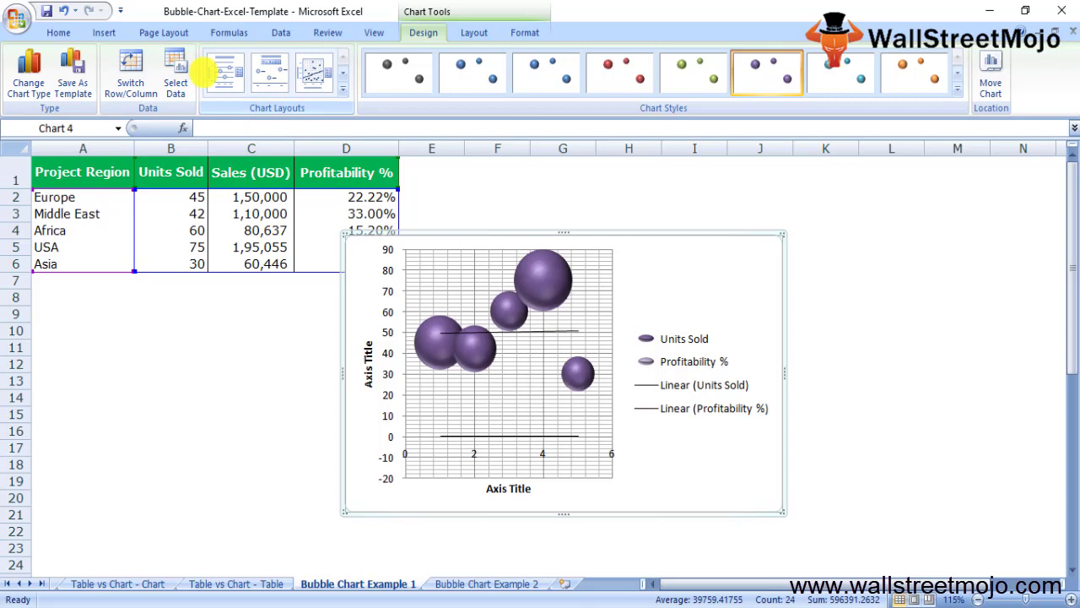
{"action": "left_click", "coordinate": [211, 72]}
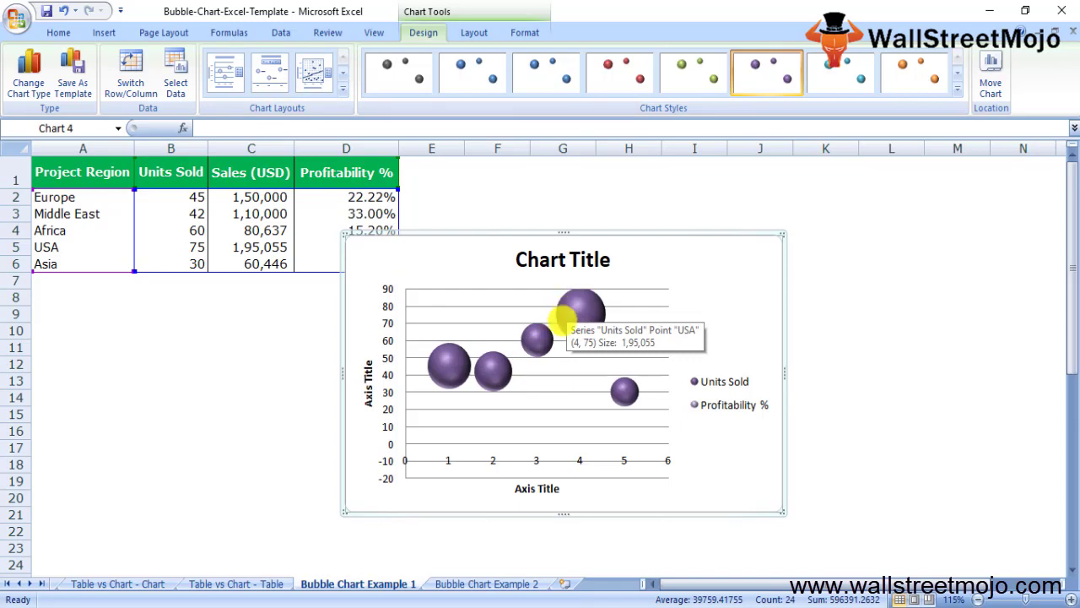
Step: Type USA in B15 and move the bubble chart further right
{"action": "scroll", "coordinate": [163, 412], "scroll_direction": "down", "scroll_amount": 3}
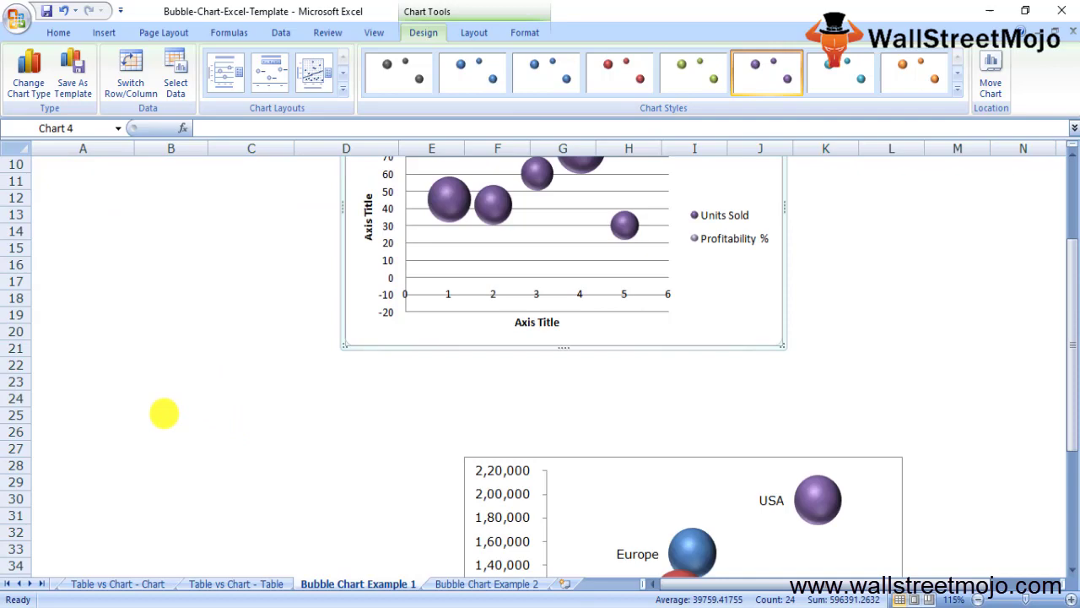
{"action": "scroll", "coordinate": [164, 410], "scroll_direction": "up", "scroll_amount": 2}
{"action": "scroll", "coordinate": [166, 410], "scroll_direction": "up", "scroll_amount": 1}
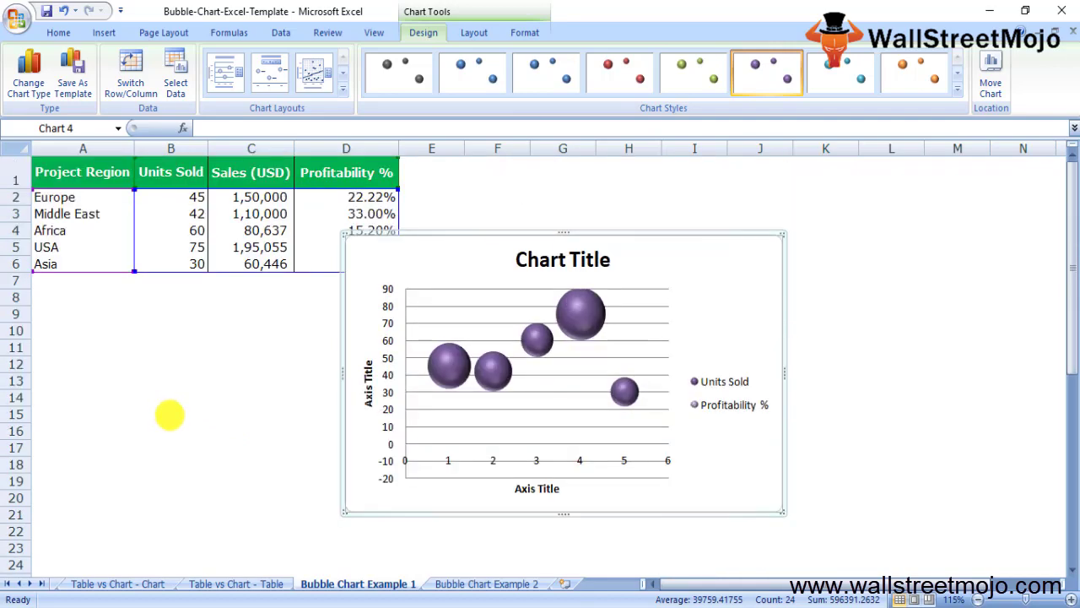
{"action": "left_click", "coordinate": [161, 406]}
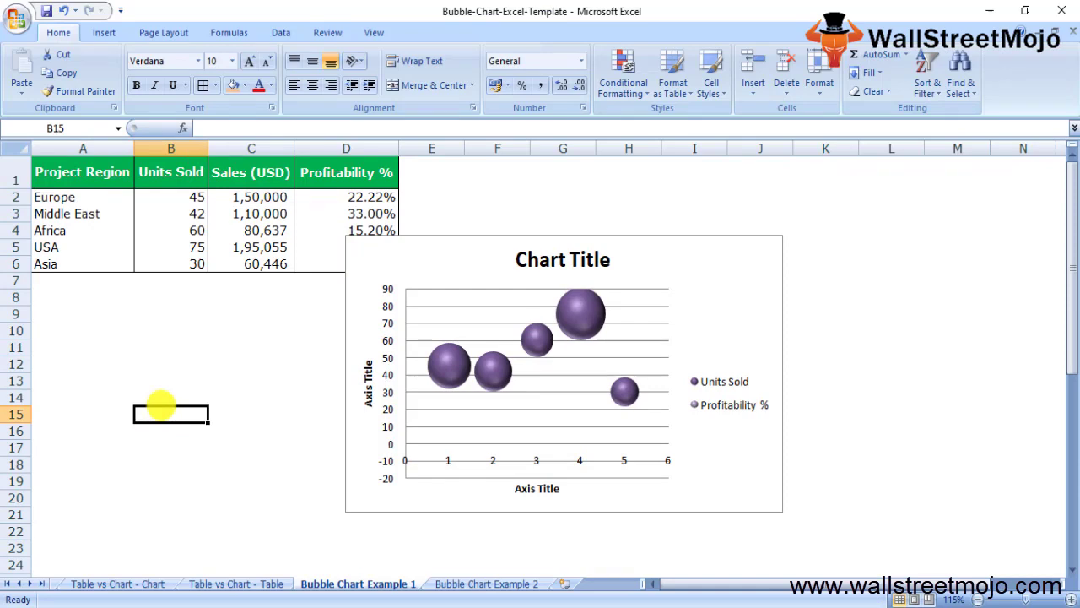
{"action": "type", "text": "USA"}
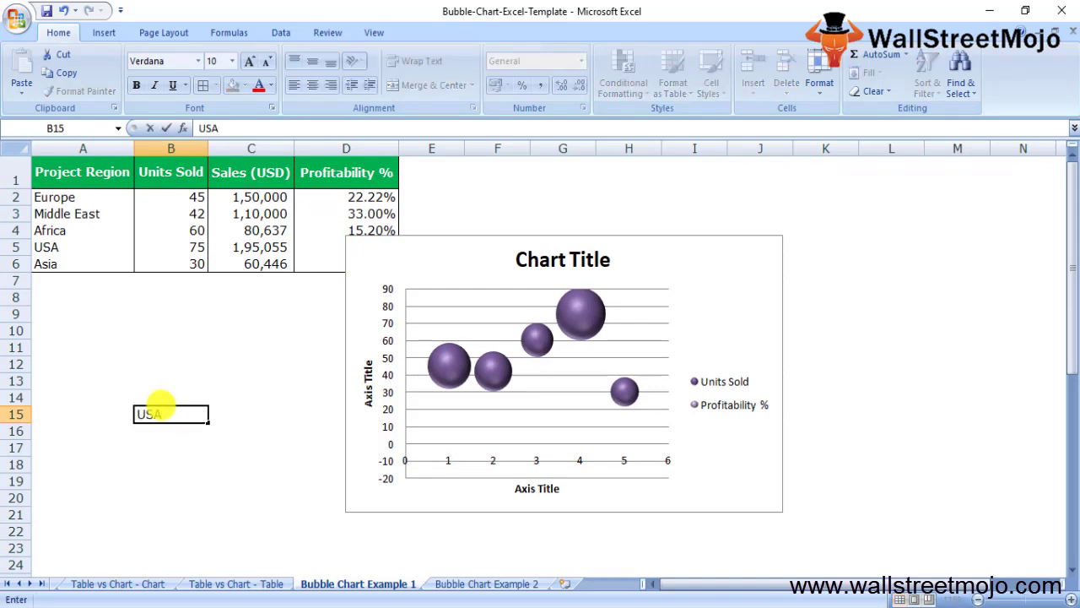
{"action": "left_click", "coordinate": [161, 402]}
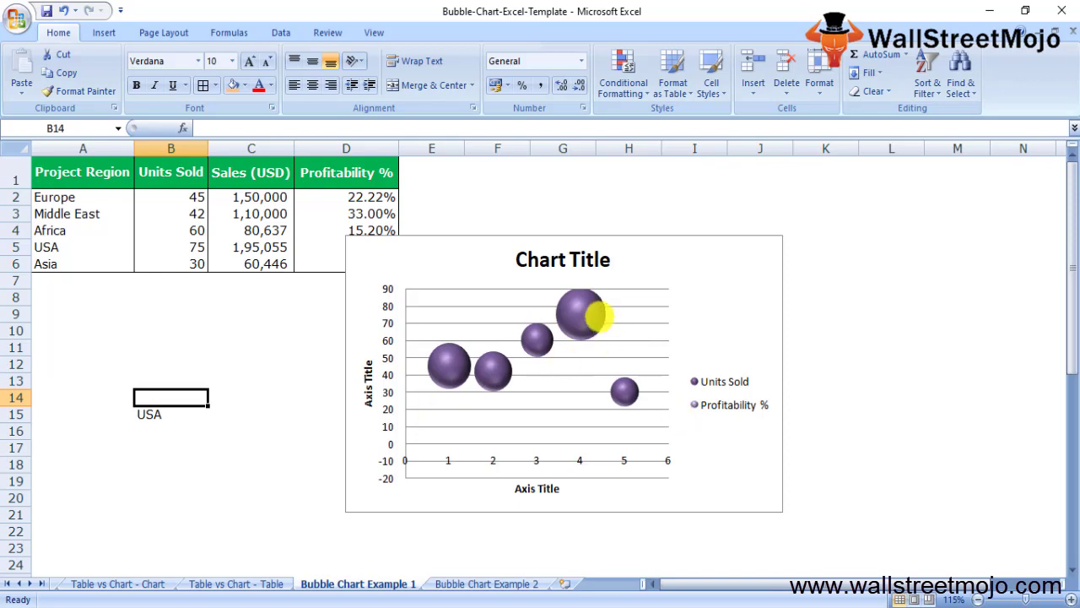
{"action": "mouse_move", "coordinate": [484, 257]}
{"action": "left_mouse_down"}
{"action": "mouse_move", "coordinate": [619, 251]}
{"action": "mouse_move", "coordinate": [615, 239]}
{"action": "left_mouse_up"}
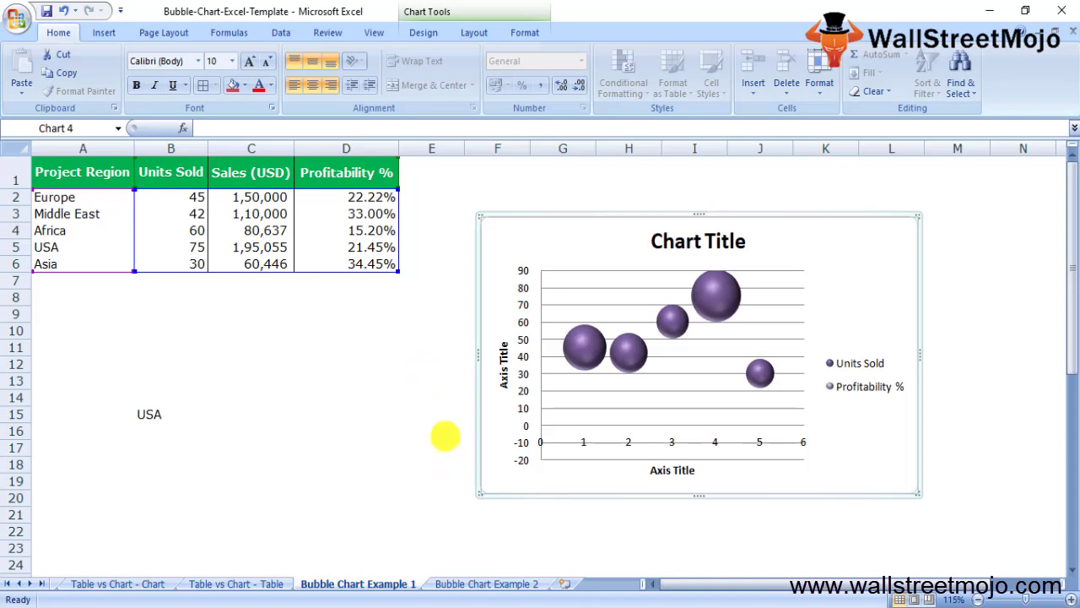
Step: On the Bubble Chart Example 2 sheet, delete the existing chart picture
{"action": "left_click", "coordinate": [486, 583]}
{"action": "left_click", "coordinate": [340, 260]}
{"action": "key", "text": "Delete"}
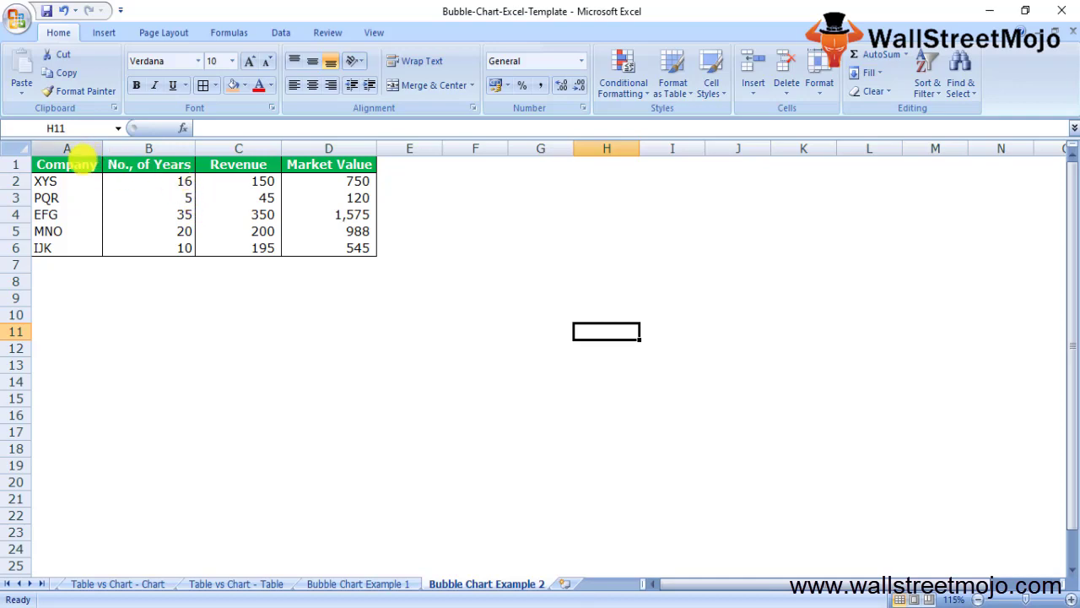
Step: Select the company table A1:D6, from the Company header to the last company
{"action": "left_click", "coordinate": [67, 197]}
{"action": "key", "text": "Up"}
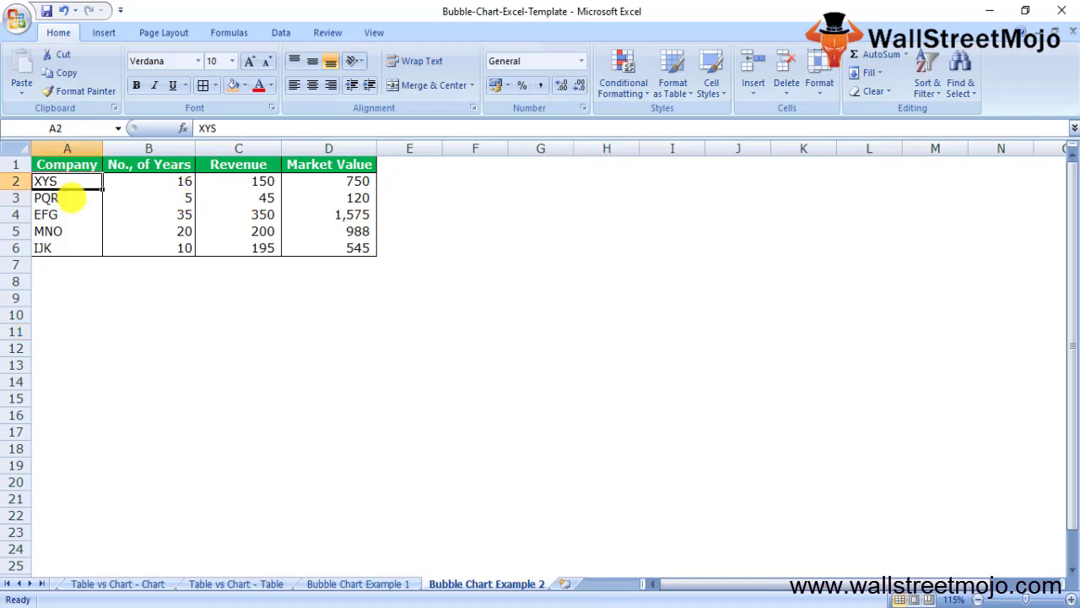
{"action": "key", "text": "Up"}
{"action": "key", "text": "shift+Right"}
{"action": "key", "text": "shift+Right"}
{"action": "key", "text": "shift+Right"}
{"action": "key", "text": "shift+Right"}
{"action": "key", "text": "shift+Down"}
{"action": "key", "text": "shift+Down"}
{"action": "key", "text": "shift+Down"}
{"action": "key", "text": "shift+Down"}
{"action": "key", "text": "shift+Left"}
{"action": "key", "text": "shift+Down"}
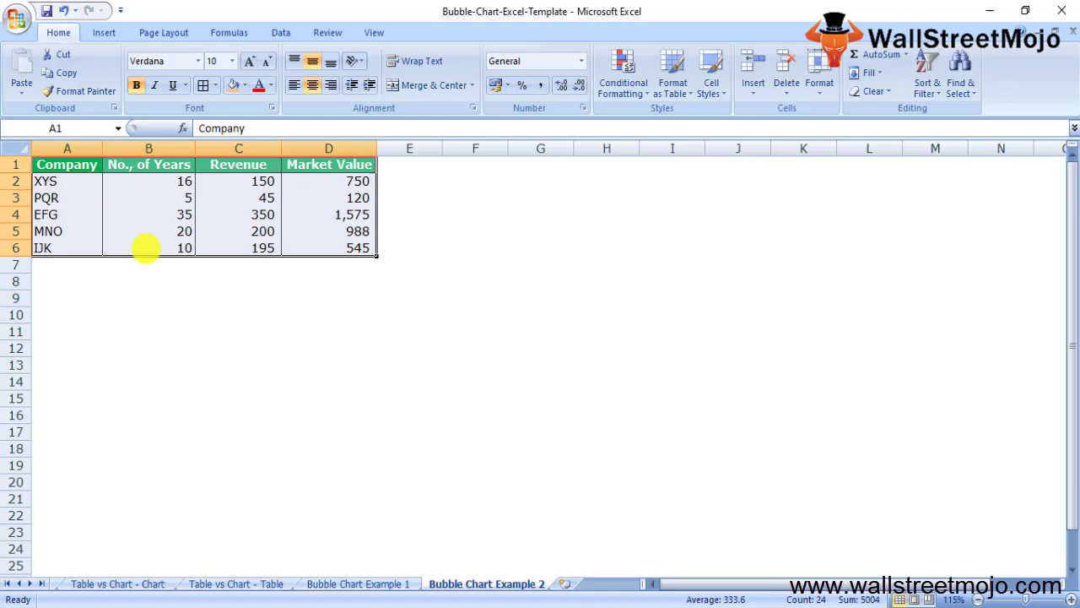
Step: Insert a bubble chart, then change it to Bubble with a 3-D Effect
{"action": "left_click", "coordinate": [106, 32]}
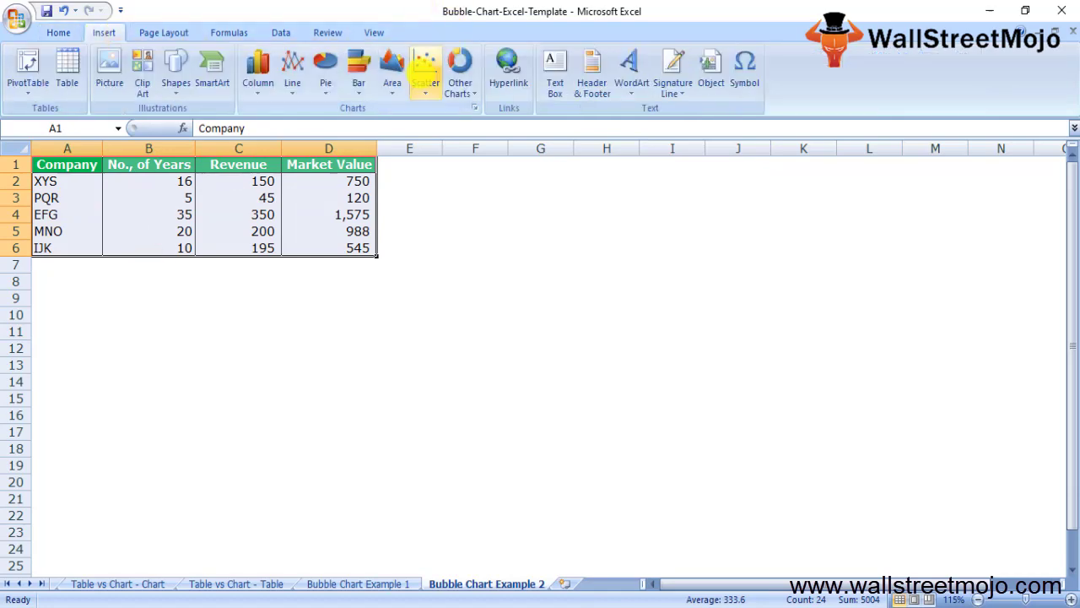
{"action": "left_click", "coordinate": [424, 72]}
{"action": "left_click", "coordinate": [542, 372]}
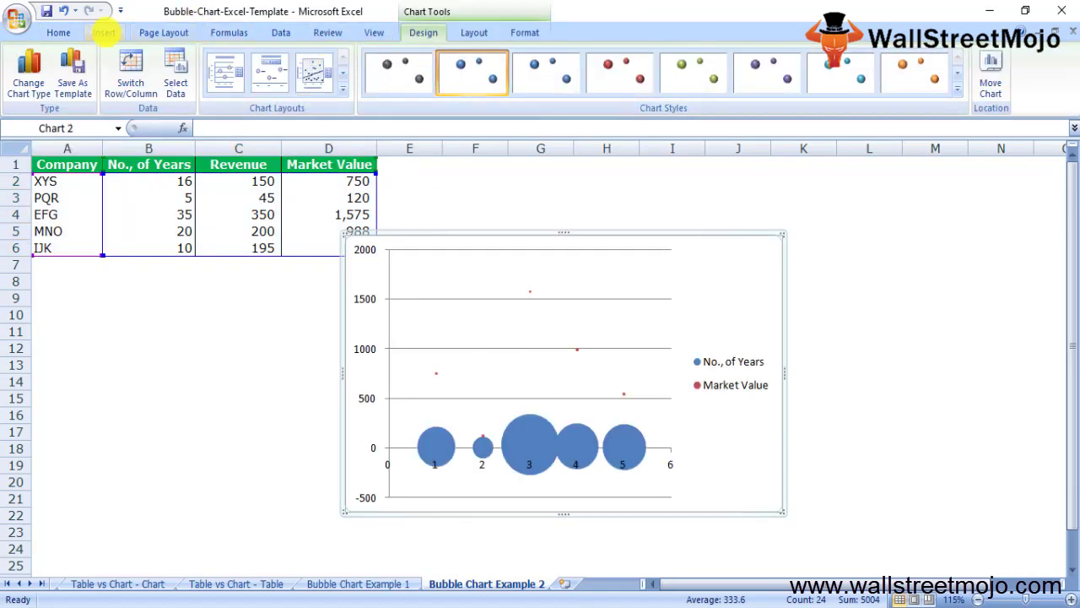
{"action": "left_click", "coordinate": [104, 32]}
{"action": "left_click", "coordinate": [458, 72]}
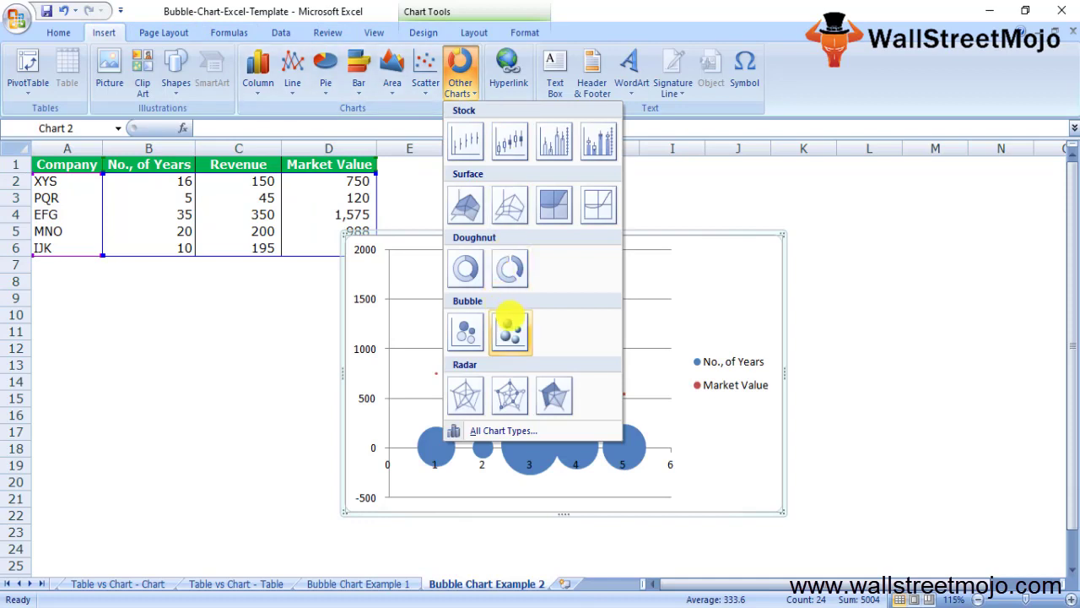
{"action": "left_click", "coordinate": [511, 330]}
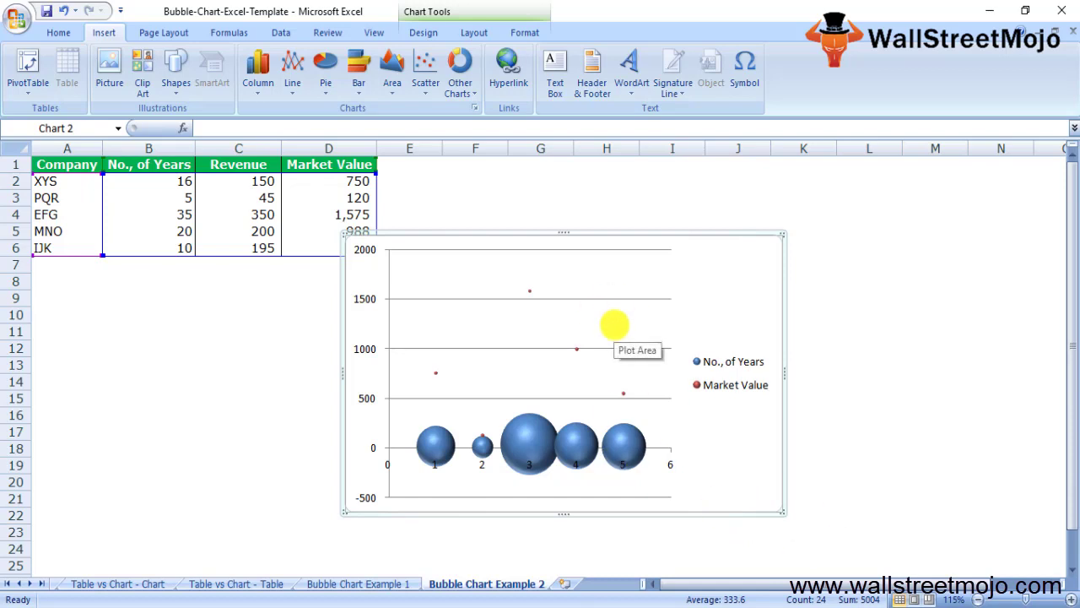
Step: Write the note '1. EFG 35 Year' in B24 below the chart
{"action": "scroll", "coordinate": [224, 385], "scroll_direction": "down", "scroll_amount": 3}
{"action": "left_click", "coordinate": [154, 403]}
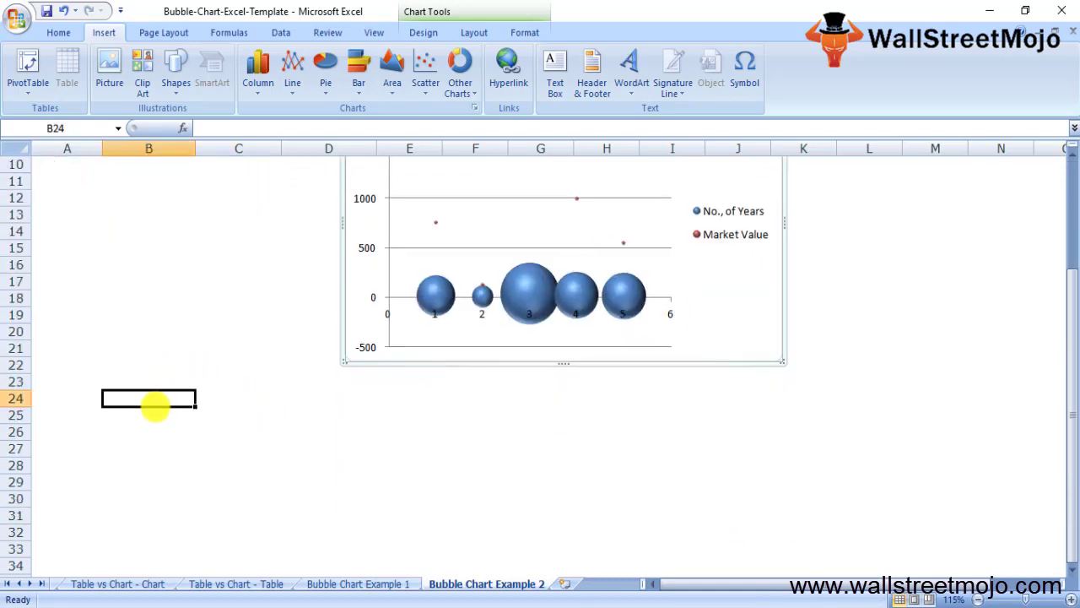
{"action": "type", "text": "1. "}
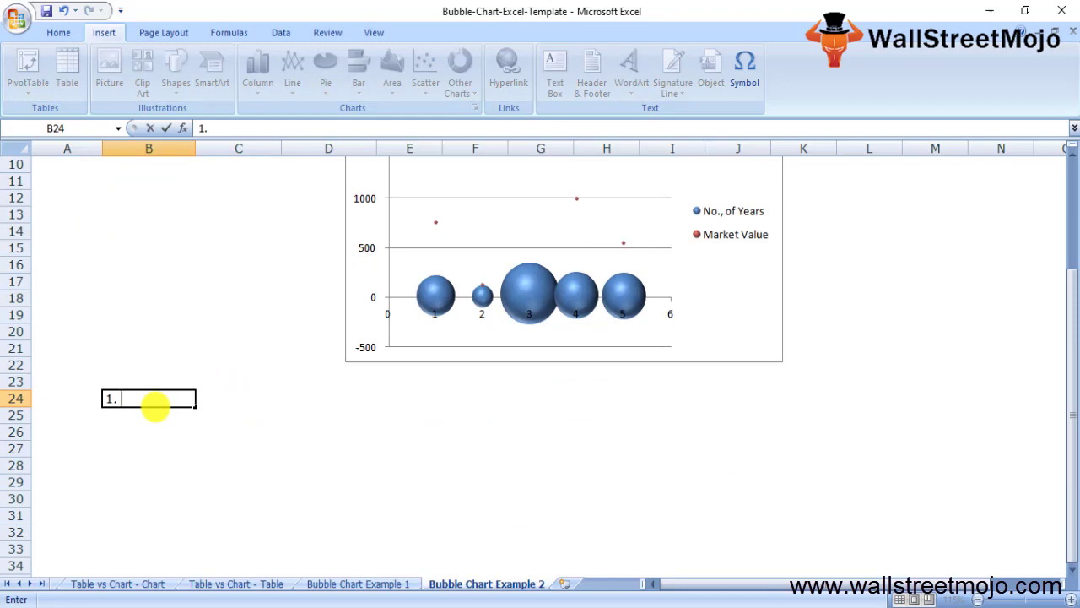
{"action": "type", "text": "EF"}
{"action": "type", "text": "G"}
{"action": "type", "text": " 3"}
{"action": "type", "text": "5 Yea"}
{"action": "key", "text": "BackSpace"}
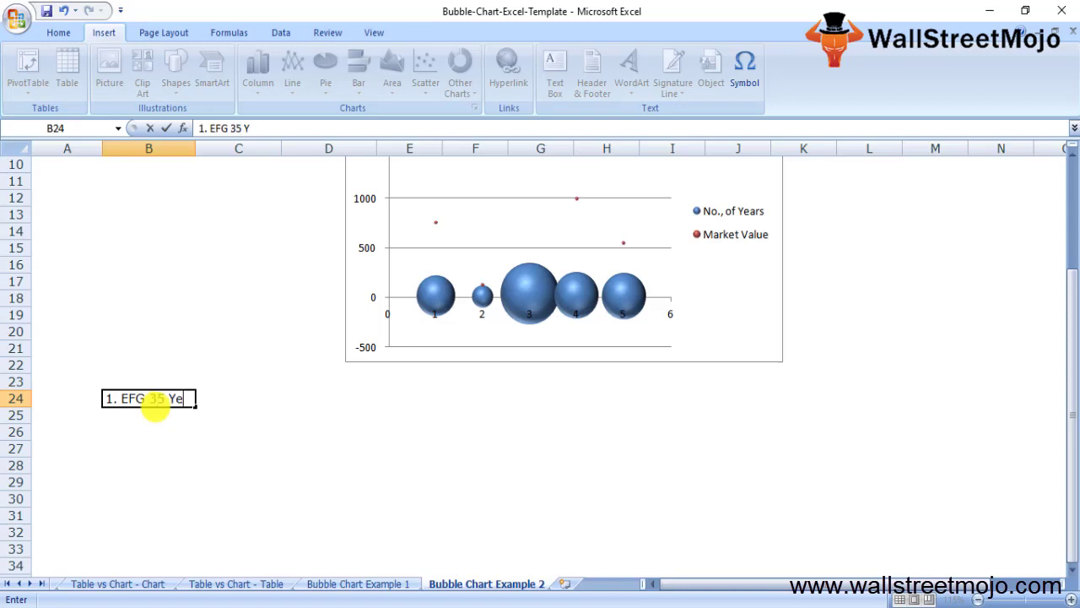
{"action": "type", "text": "ar"}
{"action": "key", "text": "Return"}
Step: After reviewing the table values, add '1575 350' on the next row
{"action": "key", "text": "Up"}
{"action": "key", "text": "Up"}
{"action": "key", "text": "Up"}
{"action": "key", "text": "Up"}
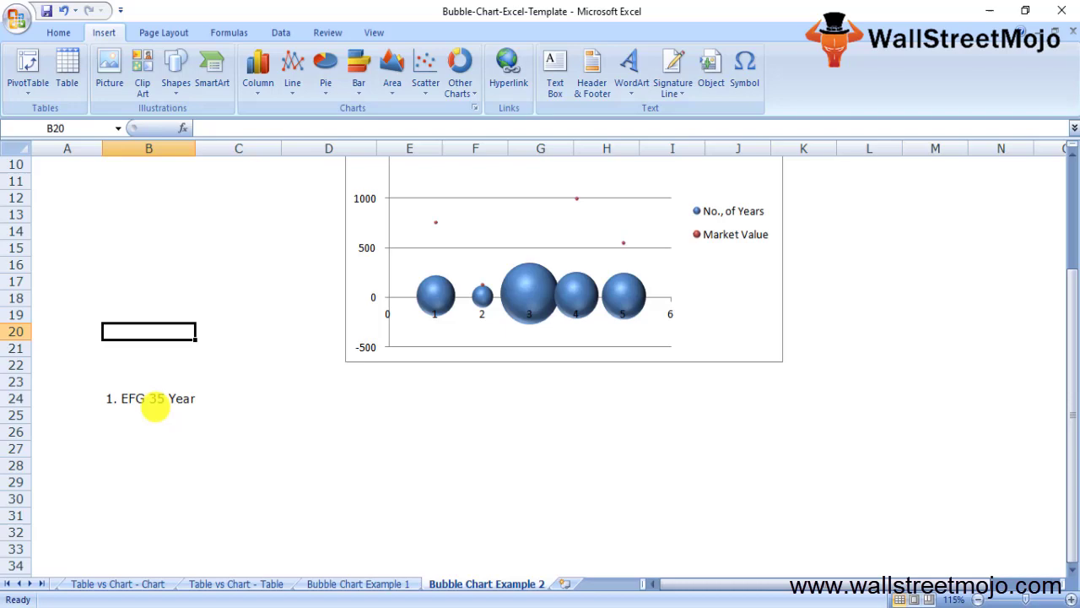
{"action": "key", "text": "Up"}
{"action": "key", "text": "Up"}
{"action": "key", "text": "Up"}
{"action": "key", "text": "Up"}
{"action": "key", "text": "Up"}
{"action": "key", "text": "Up"}
{"action": "key", "text": "Down"}
{"action": "key", "text": "Down"}
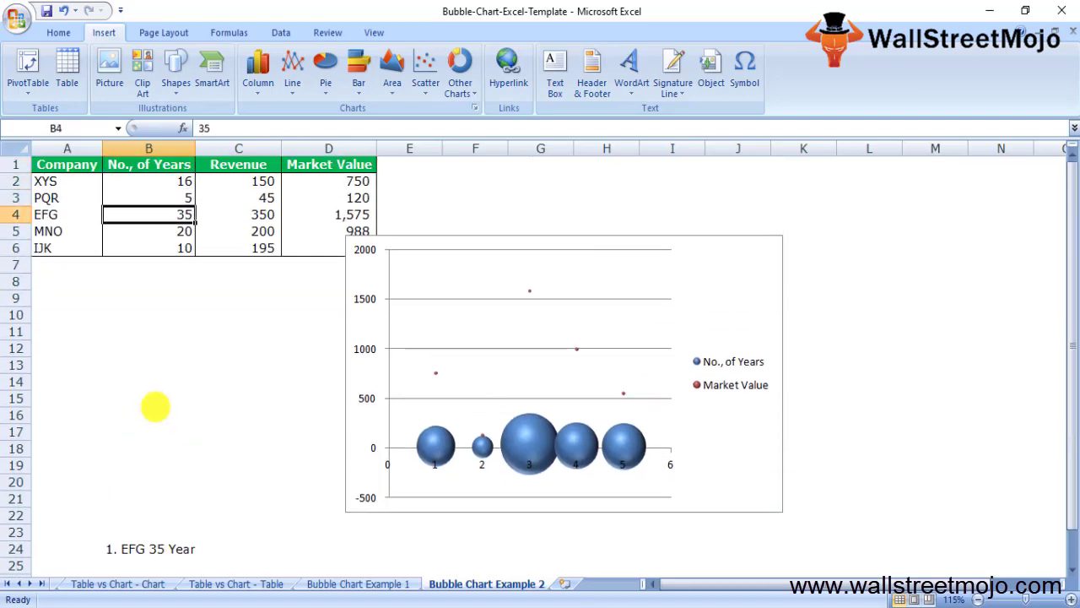
{"action": "key", "text": "Down"}
{"action": "key", "text": "Down"}
{"action": "key", "text": "Down"}
{"action": "key", "text": "Down"}
{"action": "key", "text": "Down"}
{"action": "key", "text": "Down"}
{"action": "key", "text": "Down"}
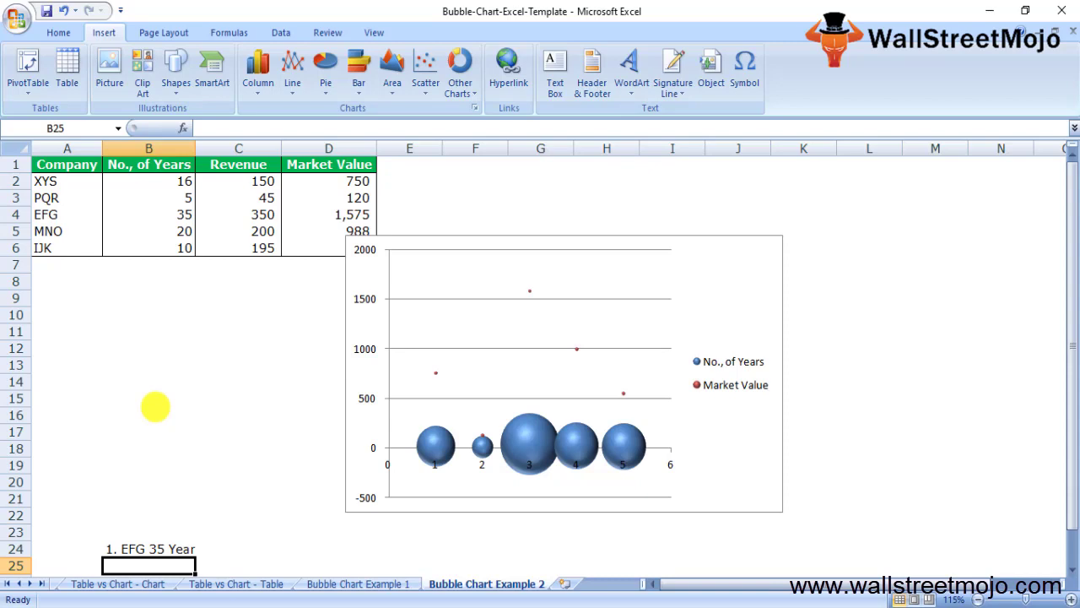
{"action": "type", "text": "14"}
{"action": "key", "text": "BackSpace"}
{"action": "type", "text": "5"}
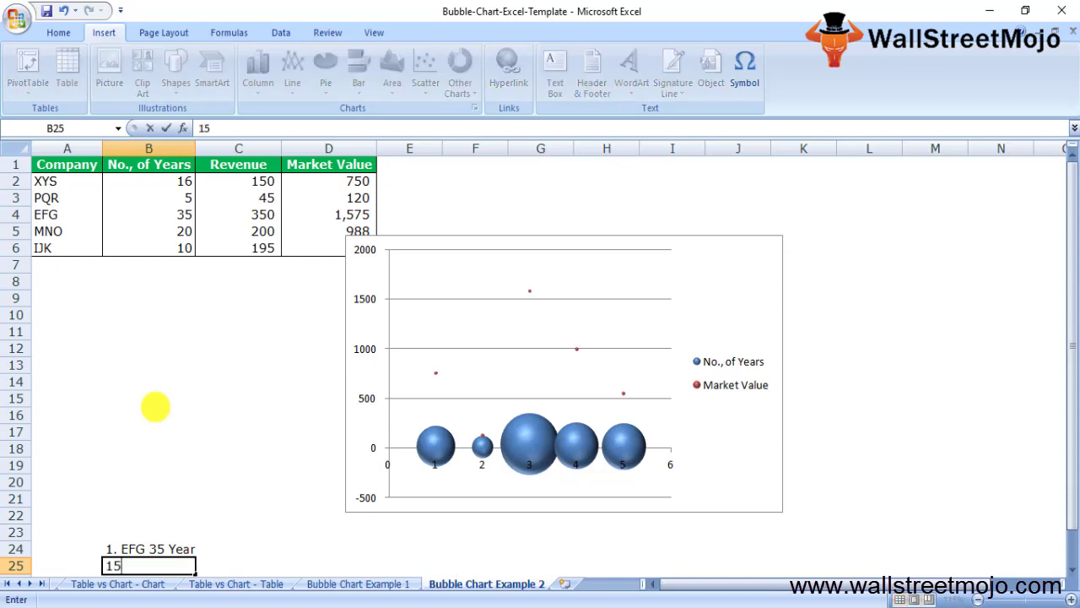
{"action": "type", "text": "75 "}
{"action": "type", "text": "350"}
{"action": "key", "text": "Return"}
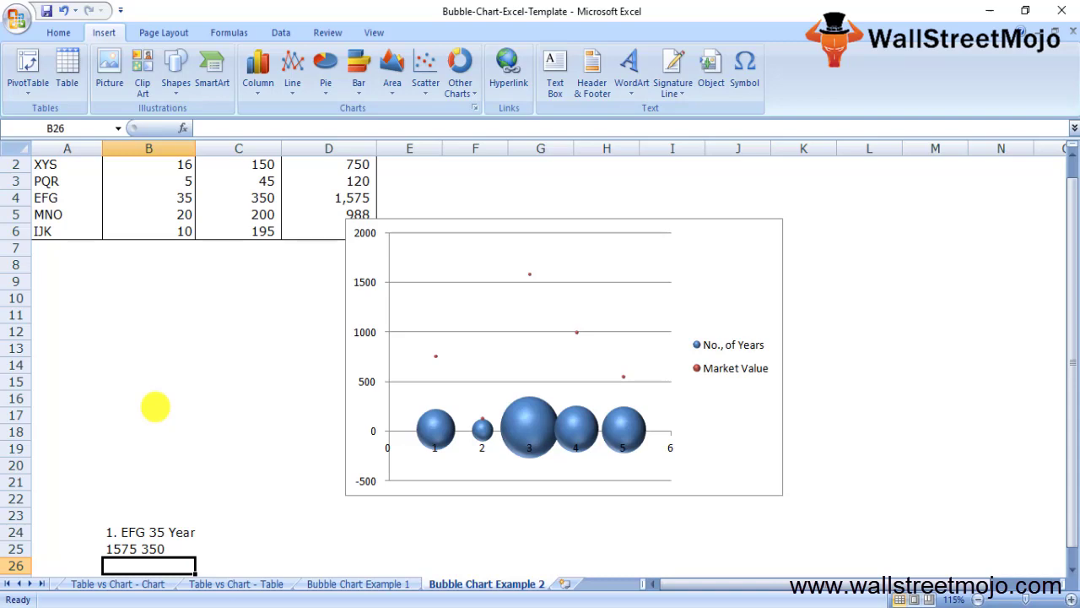
Step: Add the entries 200, 988 and 10 195, then select the chart's bubble series
{"action": "type", "text": "200"}
{"action": "key", "text": "Return"}
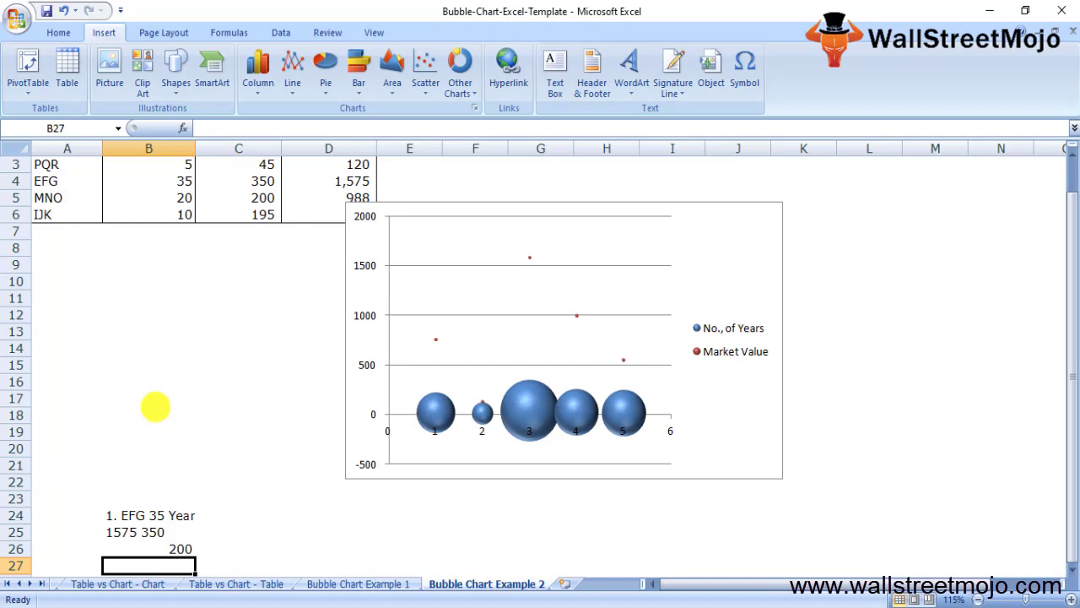
{"action": "type", "text": "988"}
{"action": "key", "text": "Return"}
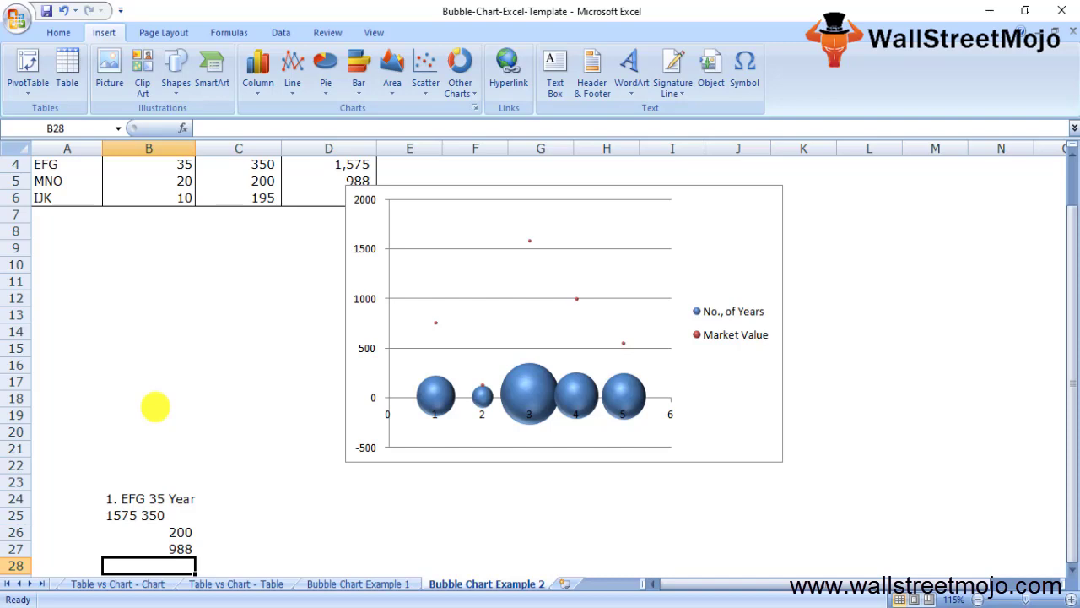
{"action": "type", "text": "10"}
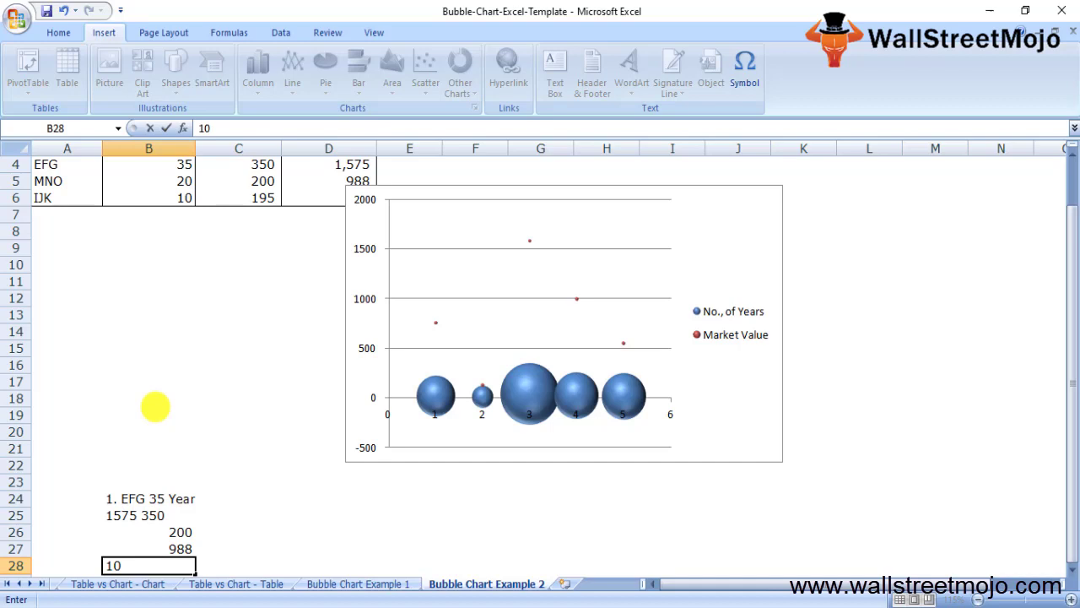
{"action": "type", "text": " 195"}
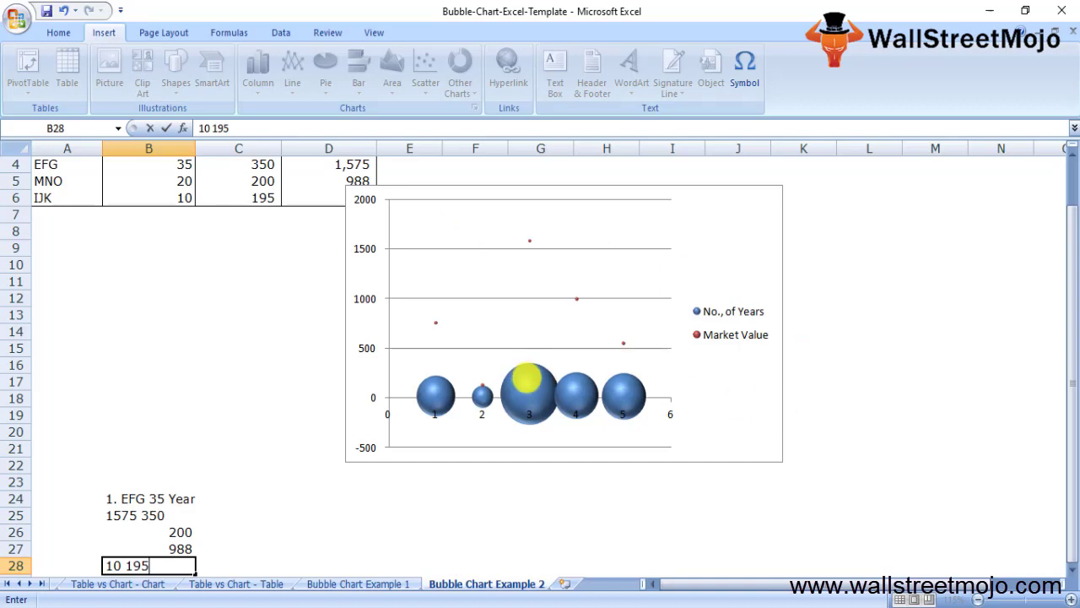
{"action": "left_click", "coordinate": [530, 390]}
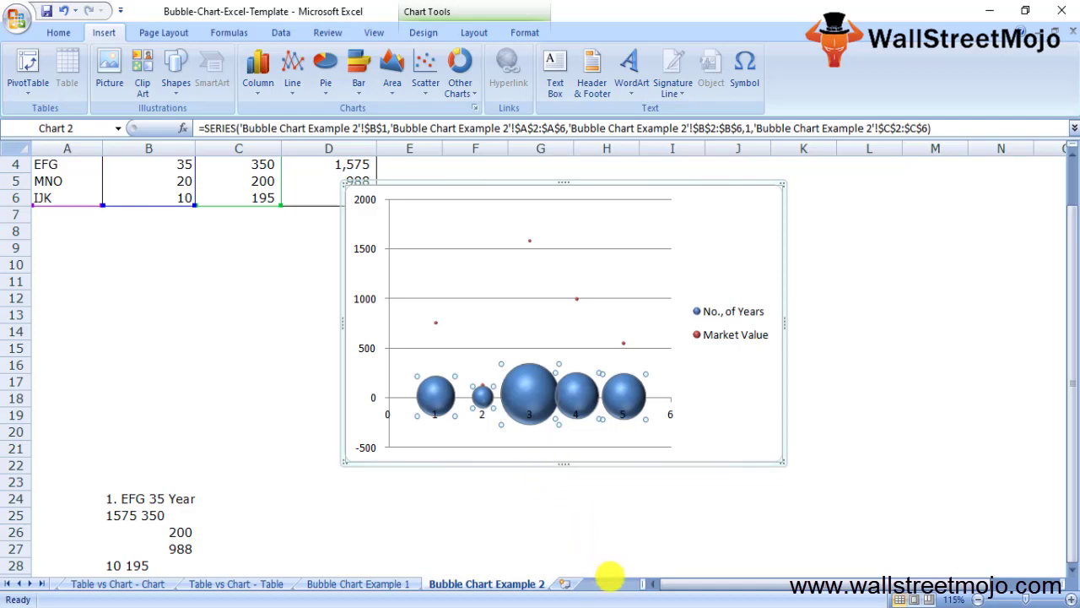
Step: Start an 'Advantages' heading in B37 further down the sheet
{"action": "scroll", "coordinate": [154, 430], "scroll_direction": "down", "scroll_amount": 4}
{"action": "scroll", "coordinate": [132, 340], "scroll_direction": "down", "scroll_amount": 4}
{"action": "left_click", "coordinate": [135, 314]}
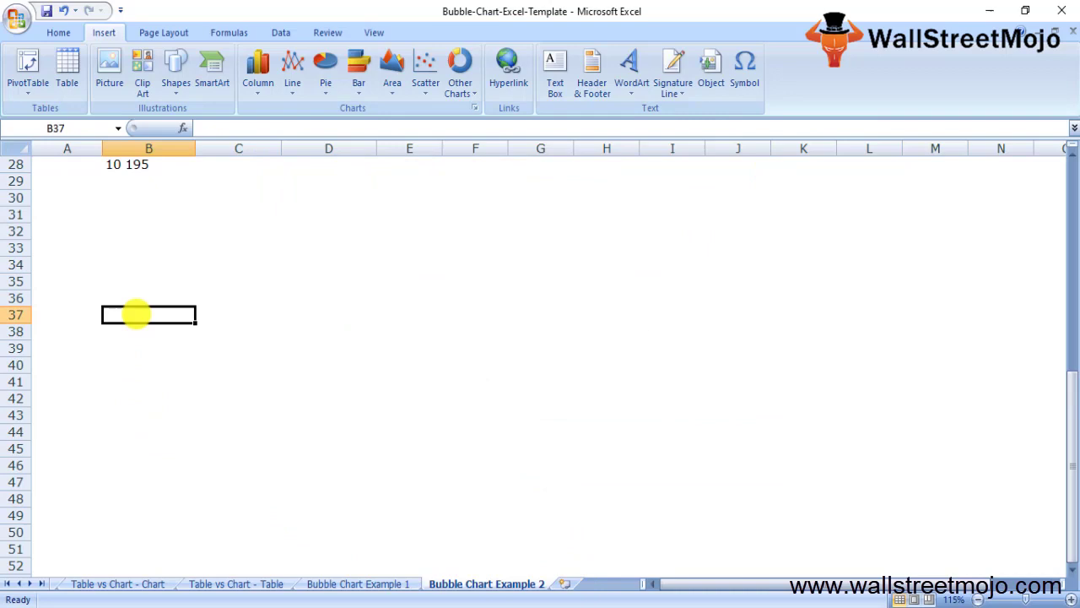
{"action": "type", "text": "Adv"}
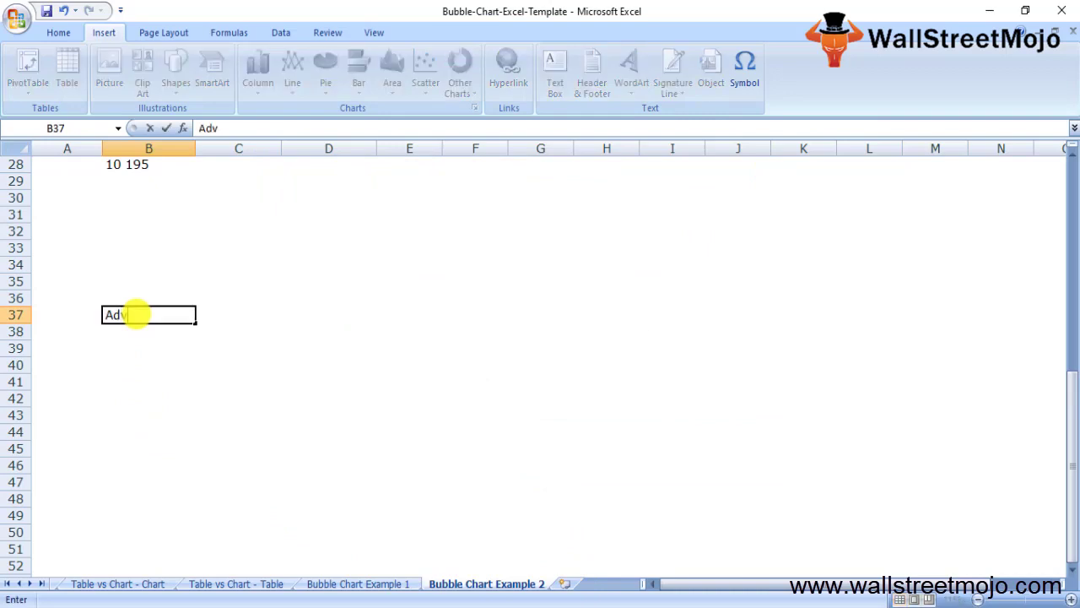
{"action": "type", "text": "antages"}
Step: Add 'Better Chart 3 dimensions data sets' under the Advantages heading
{"action": "key", "text": "Return"}
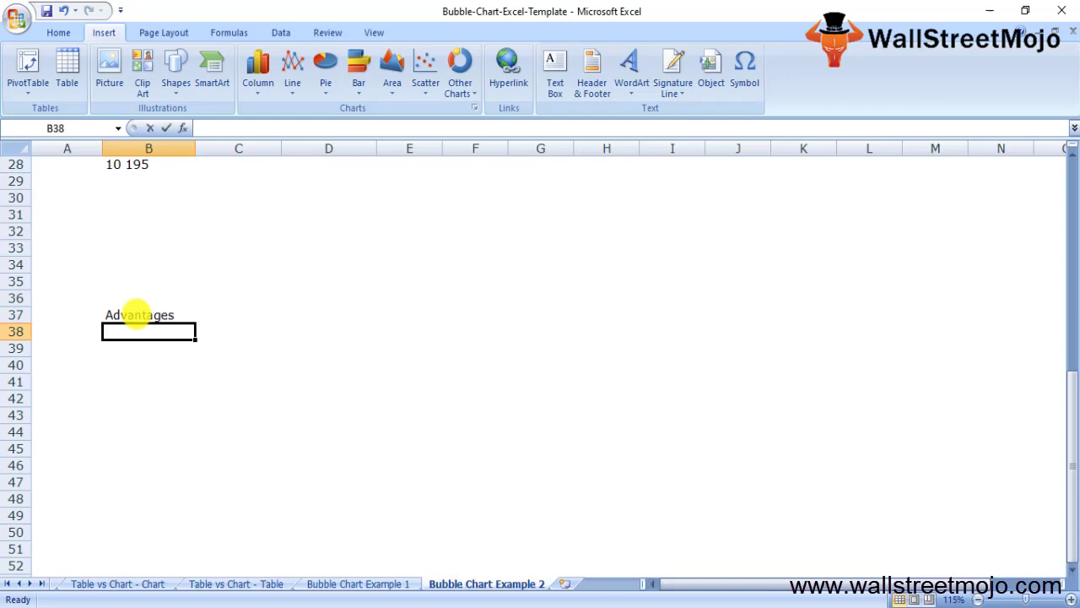
{"action": "type", "text": "Better Chart "}
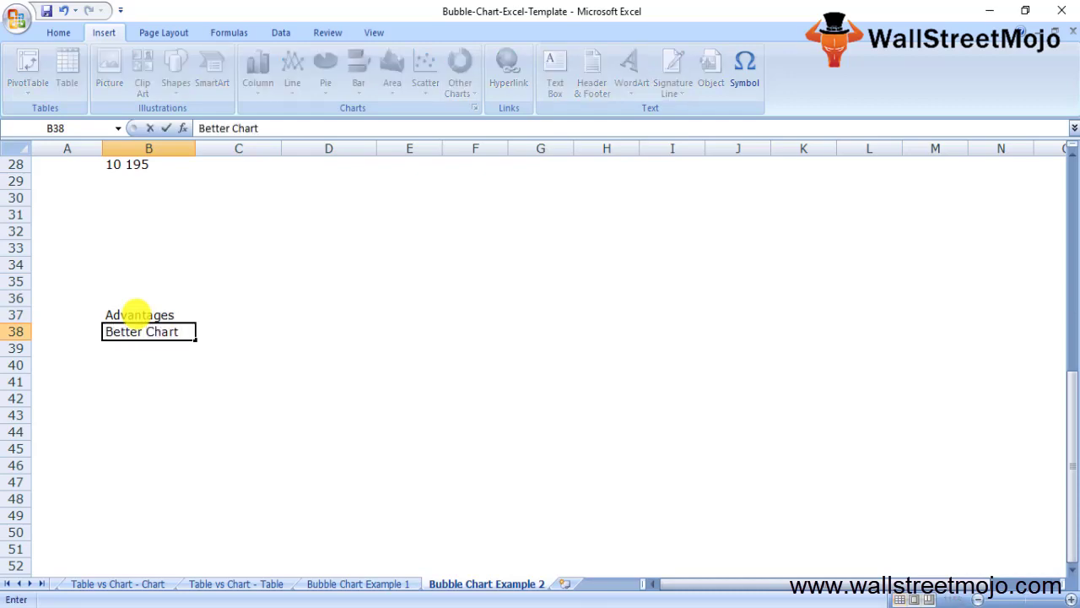
{"action": "type", "text": "3 dim"}
{"action": "type", "text": "ens"}
{"action": "key", "text": "BackSpace"}
{"action": "type", "text": "nsions "}
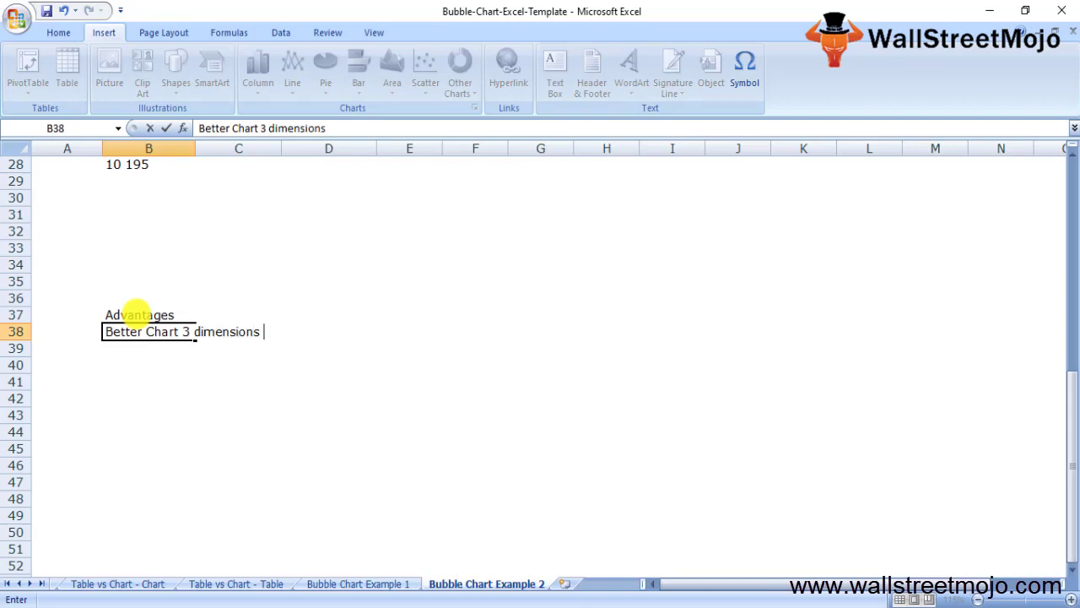
{"action": "type", "text": "data s"}
{"action": "type", "text": "ets"}
{"action": "key", "text": "Return"}
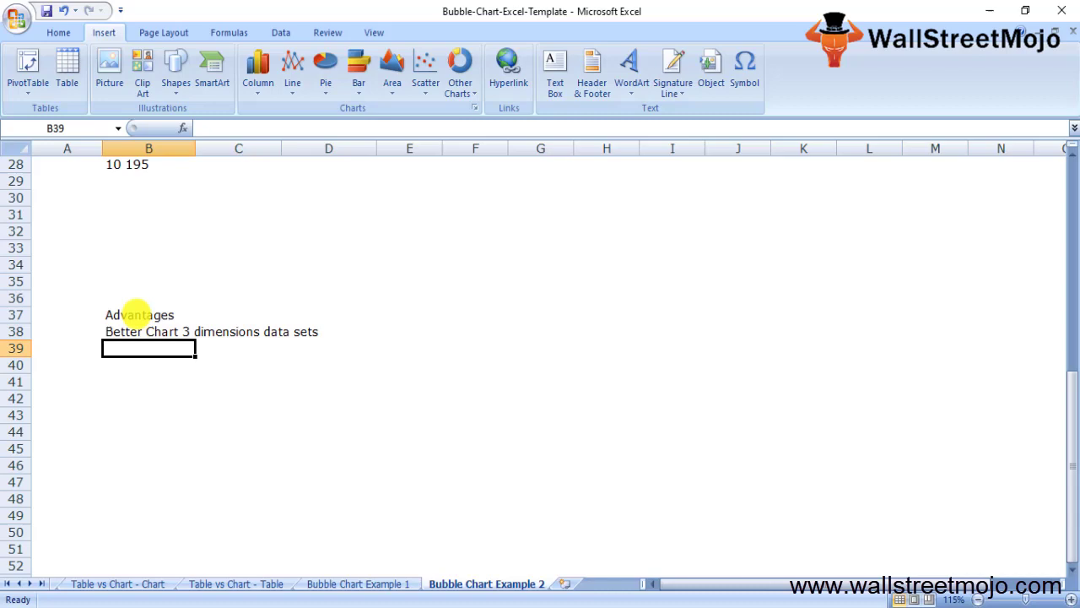
Step: Add 'Eye Catching bubble size' and leave blank rows below it
{"action": "type", "text": "Eye "}
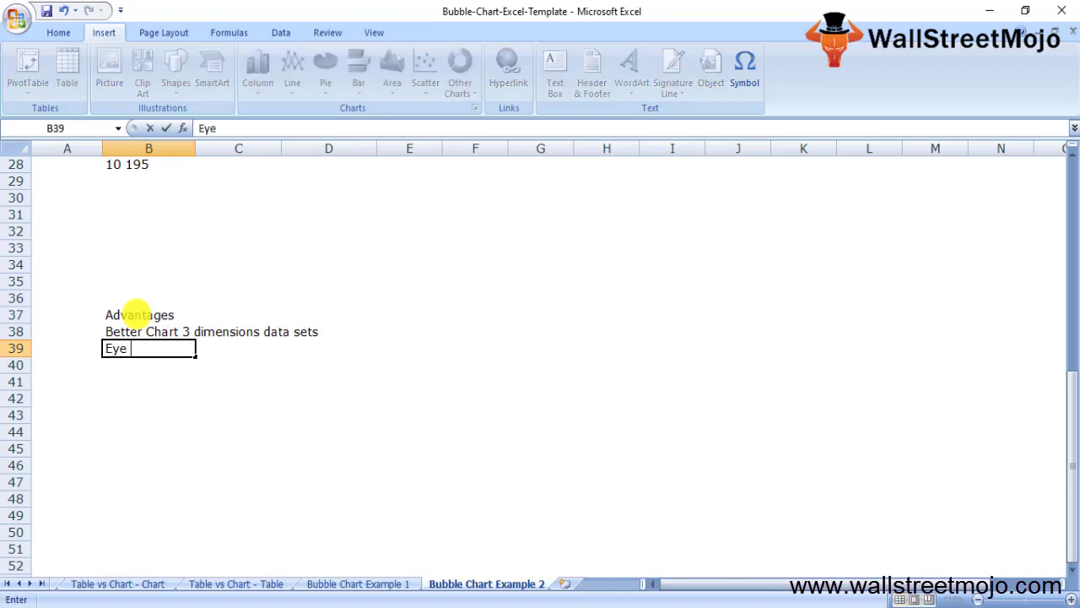
{"action": "type", "text": "V"}
{"action": "key", "text": "BackSpace"}
{"action": "type", "text": "Cat"}
{"action": "type", "text": "ching but"}
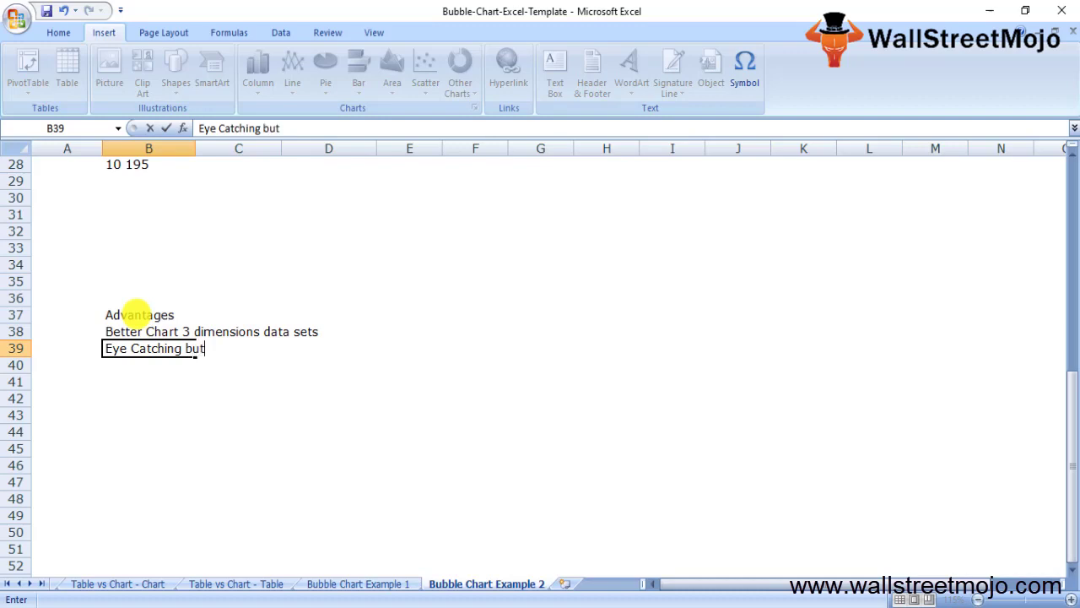
{"action": "key", "text": "BackSpace"}
{"action": "type", "text": "bl"}
{"action": "type", "text": "e"}
{"action": "key", "text": "BackSpace"}
{"action": "key", "text": "BackSpace"}
{"action": "type", "text": "ble s"}
{"action": "type", "text": "ize"}
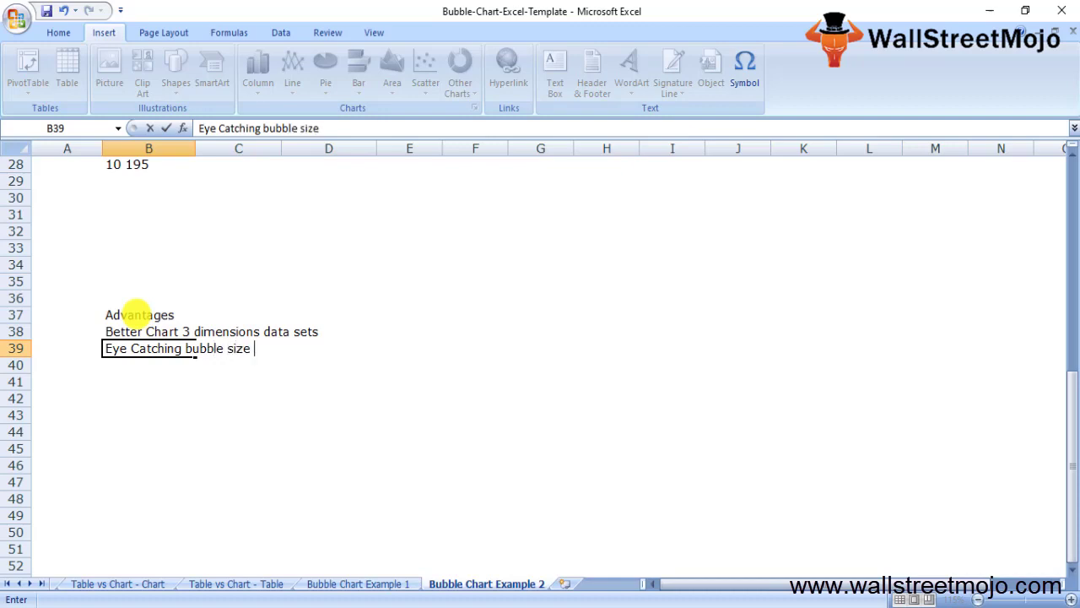
{"action": "key", "text": "Return"}
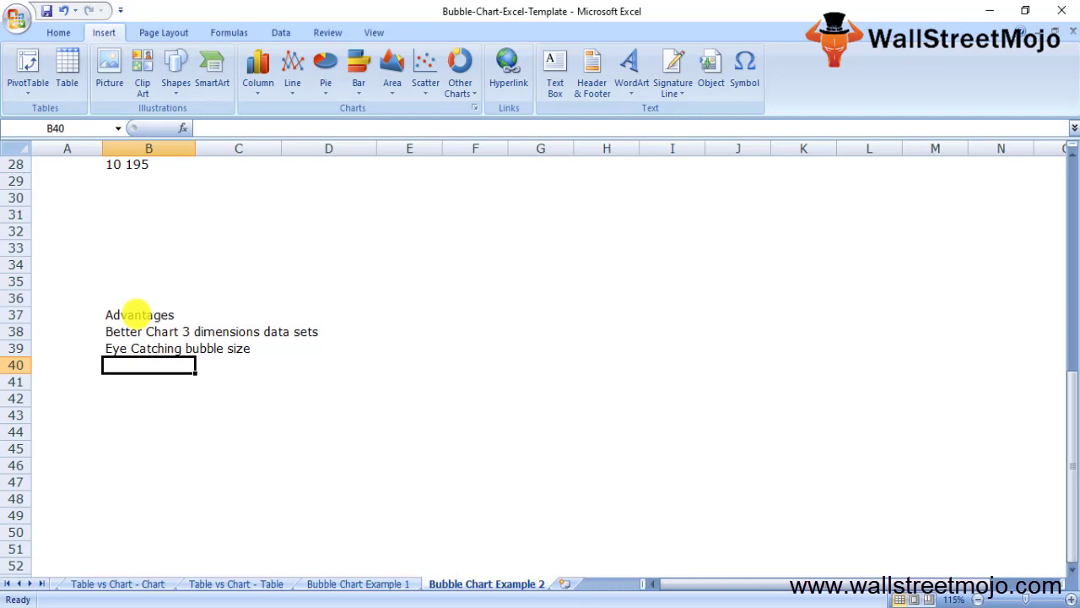
{"action": "key", "text": "Return"}
{"action": "key", "text": "Return"}
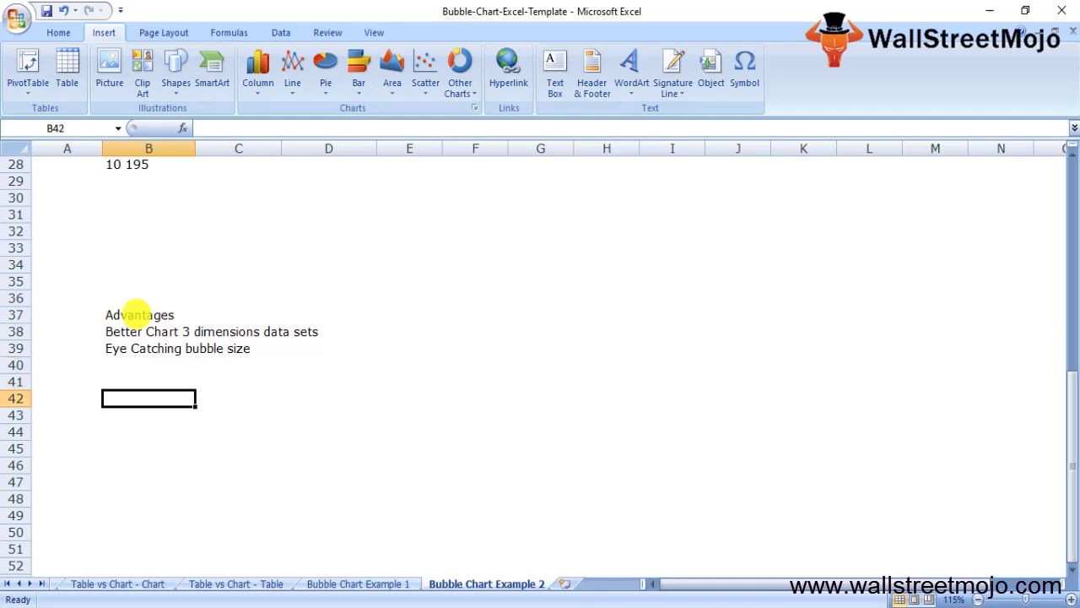
Step: Type the drawbacks 'First time' in B42, 'Sizes' in B43 and 'Overlapping' in B45
{"action": "type", "text": "Fir"}
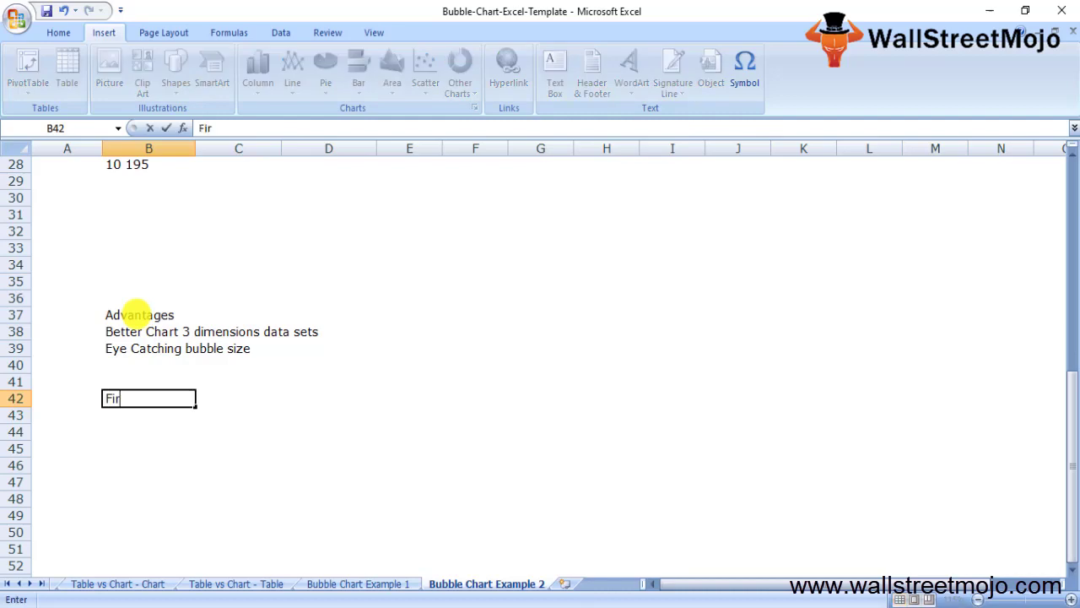
{"action": "type", "text": "st time"}
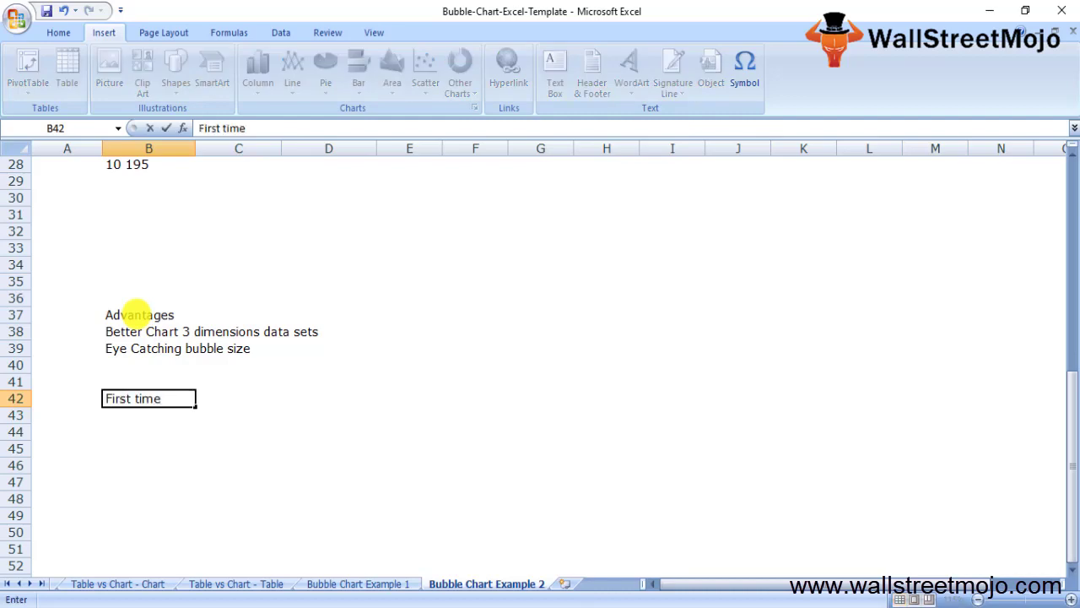
{"action": "key", "text": "Return"}
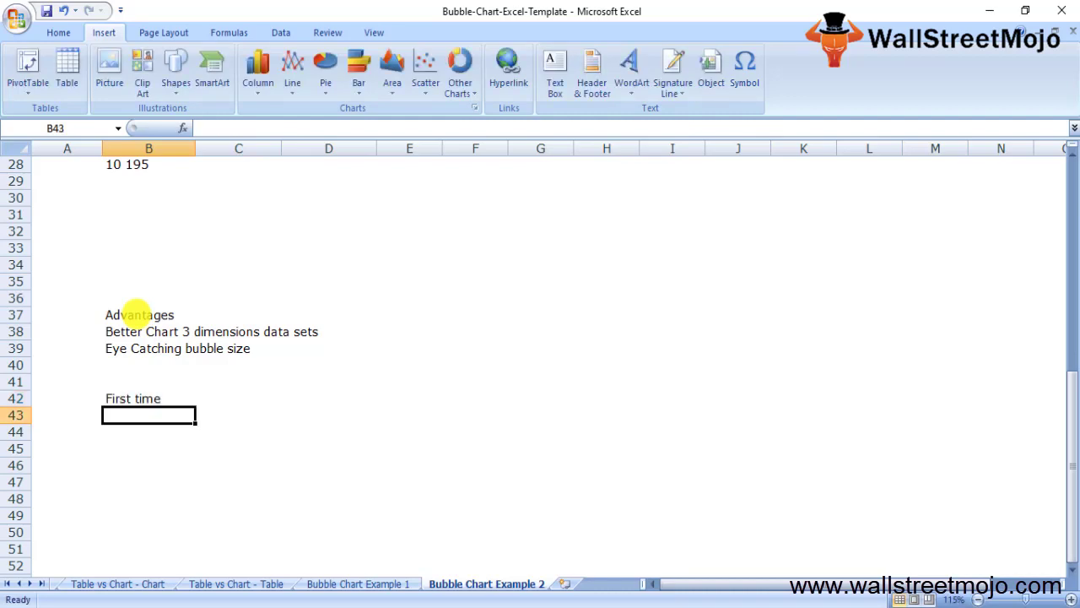
{"action": "type", "text": "Size"}
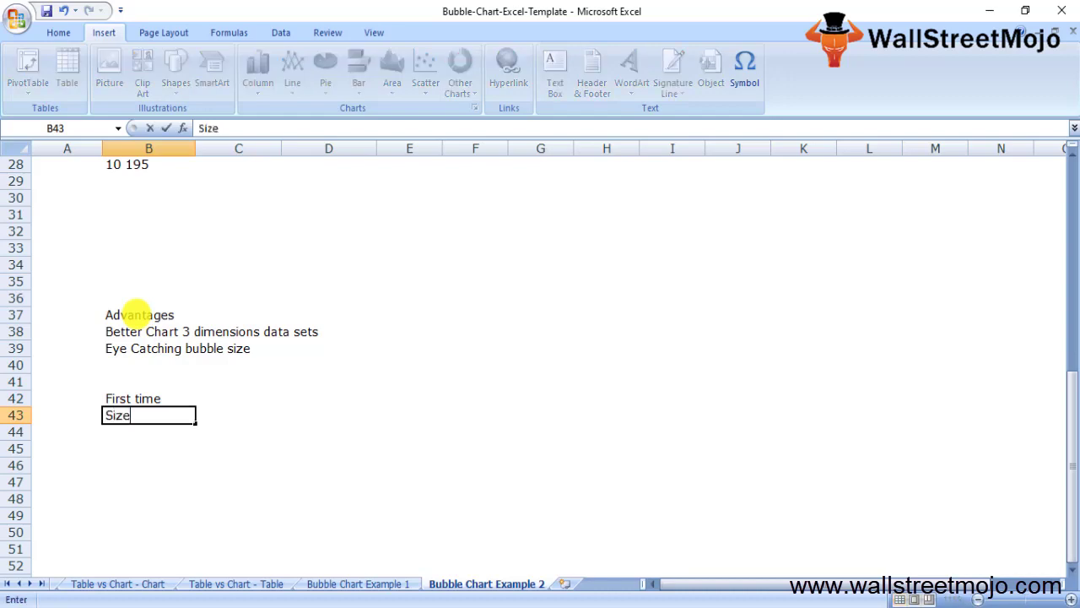
{"action": "type", "text": "s"}
{"action": "key", "text": "Return"}
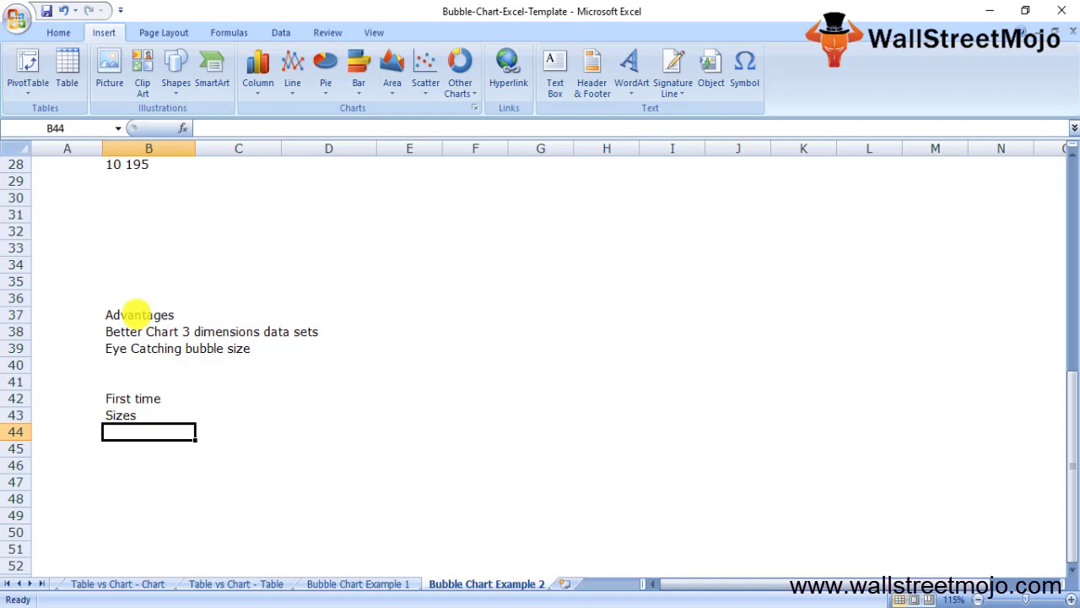
{"action": "key", "text": "Return"}
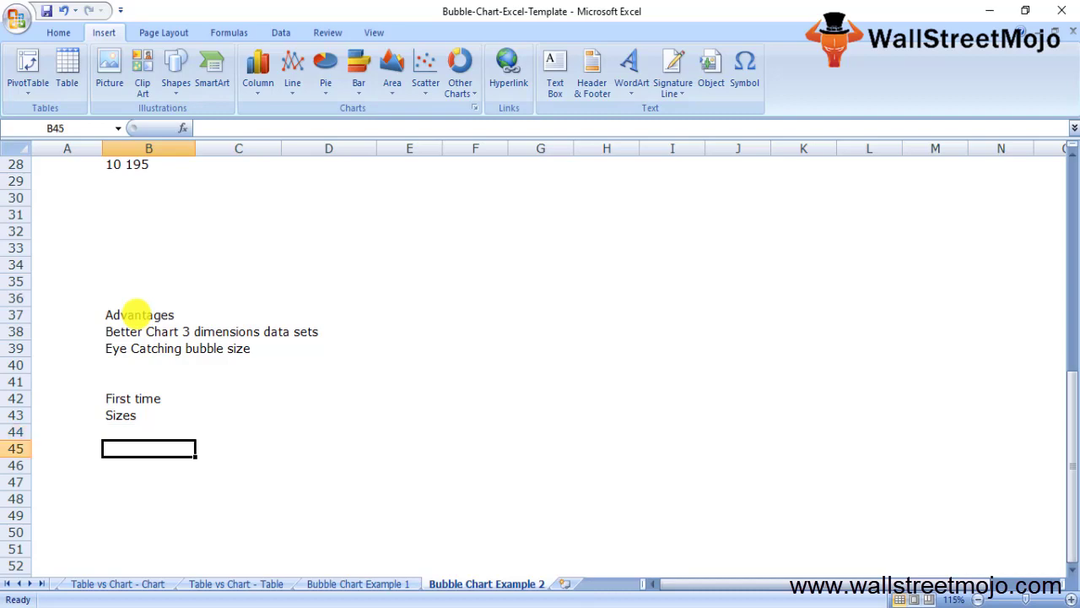
{"action": "type", "text": "Overal"}
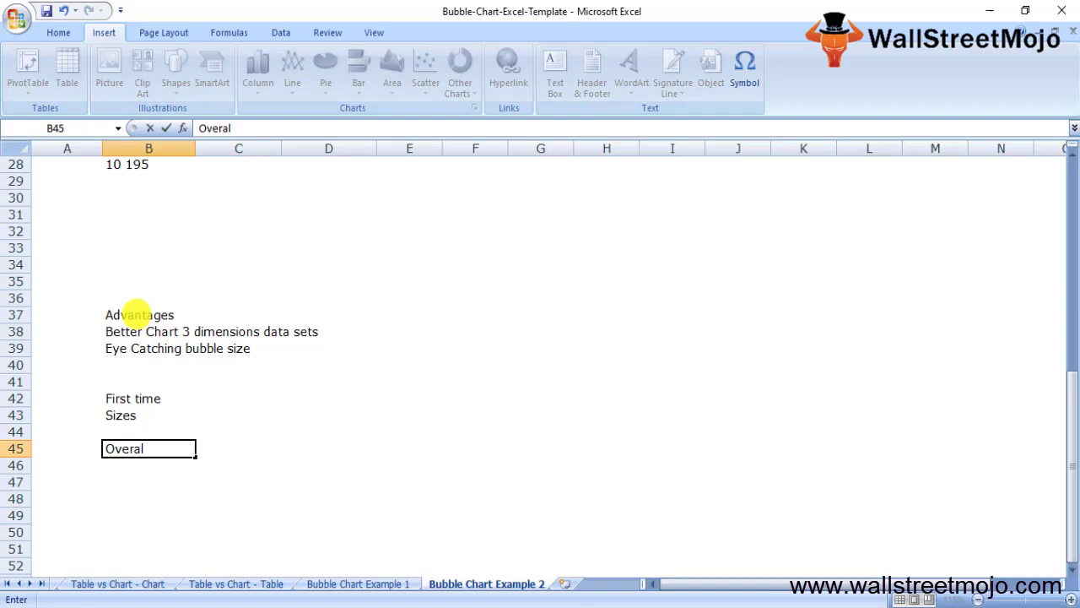
{"action": "key", "text": "BackSpace"}
{"action": "key", "text": "BackSpace"}
{"action": "type", "text": "lapping"}
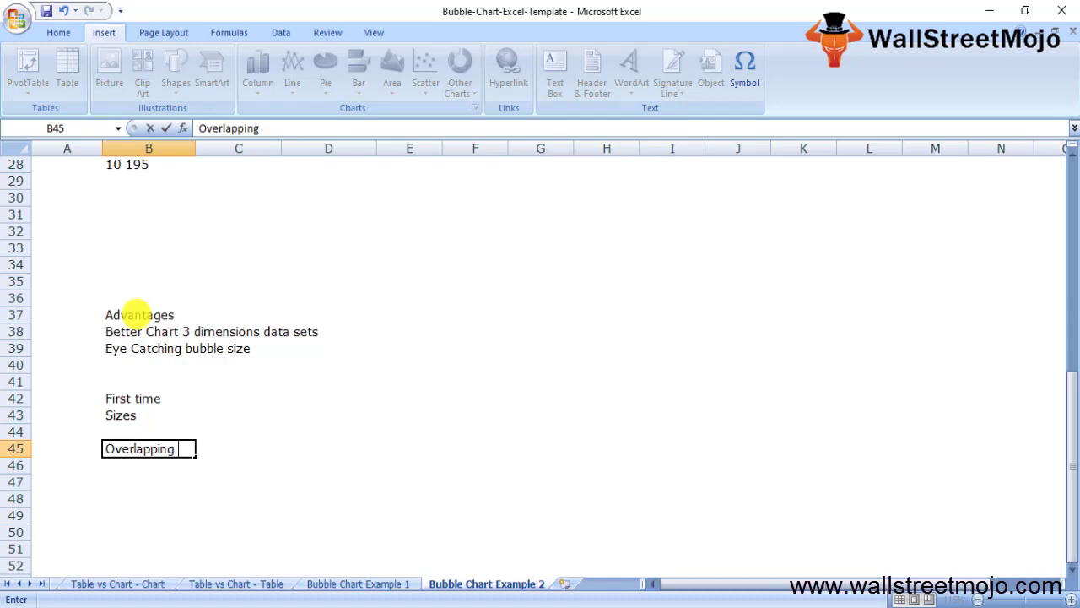
Step: Enter the 'Things consider' heading in B50 and '1. Arrange the data' beneath it
{"action": "key", "text": "Return"}
{"action": "key", "text": "Return"}
{"action": "key", "text": "Return"}
{"action": "key", "text": "Return"}
{"action": "key", "text": "Return"}
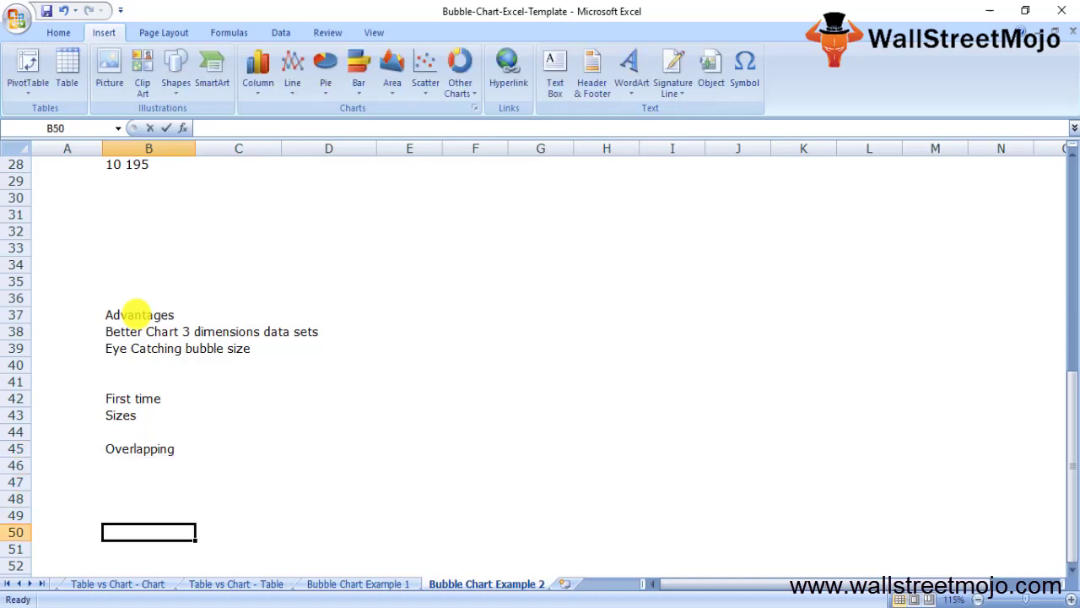
{"action": "type", "text": "Things consid"}
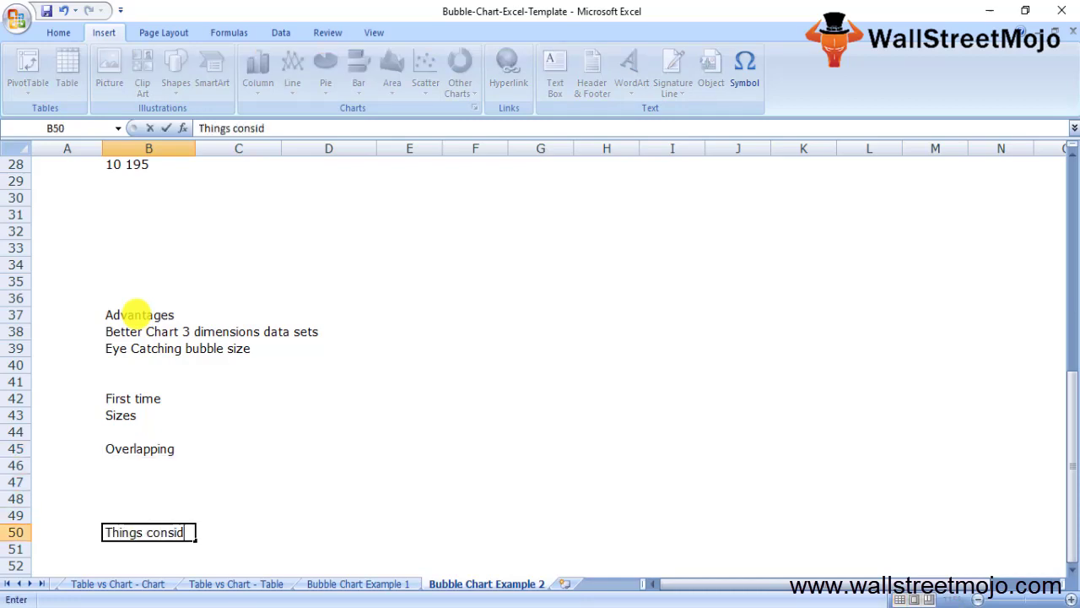
{"action": "type", "text": "er"}
{"action": "key", "text": "Return"}
{"action": "key", "text": "Return"}
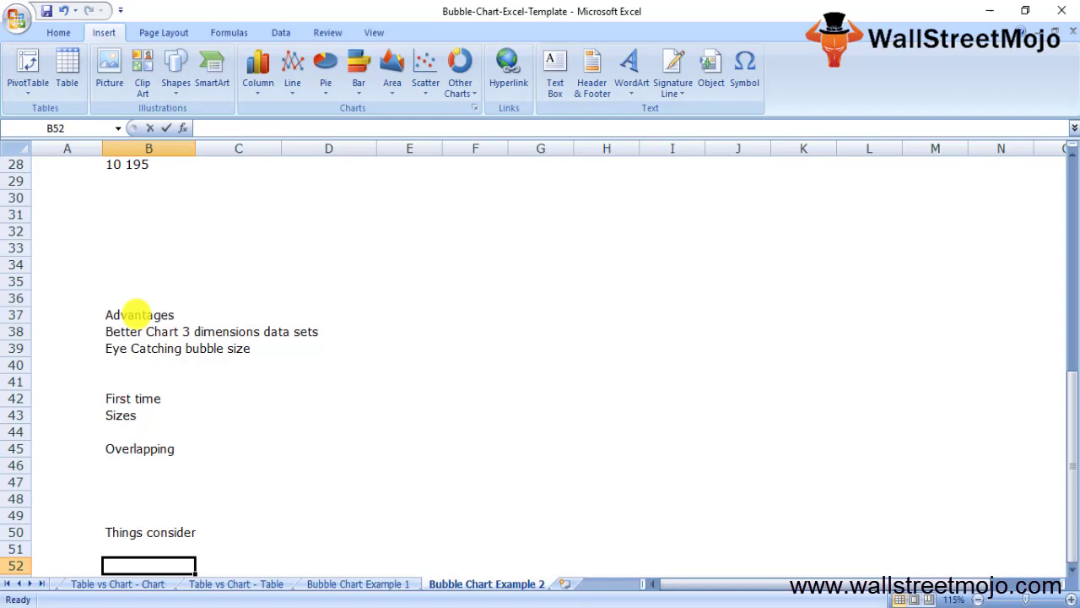
{"action": "type", "text": "1."}
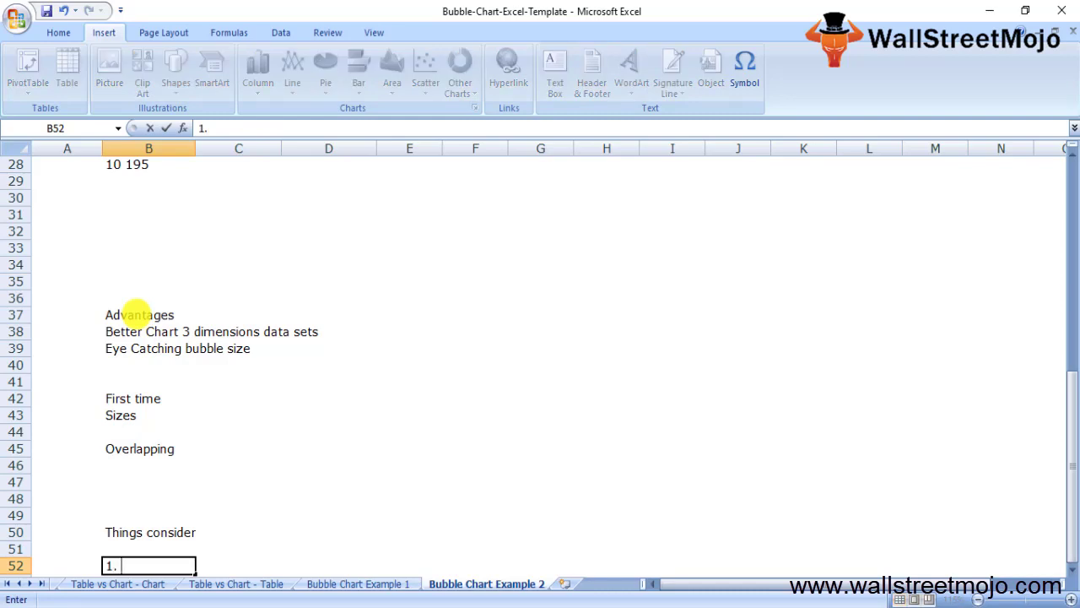
{"action": "type", "text": " Arr"}
{"action": "type", "text": "ange the data"}
{"action": "key", "text": "Return"}
{"action": "key", "text": "Return"}
{"action": "key", "text": "Return"}
{"action": "key", "text": "Up"}
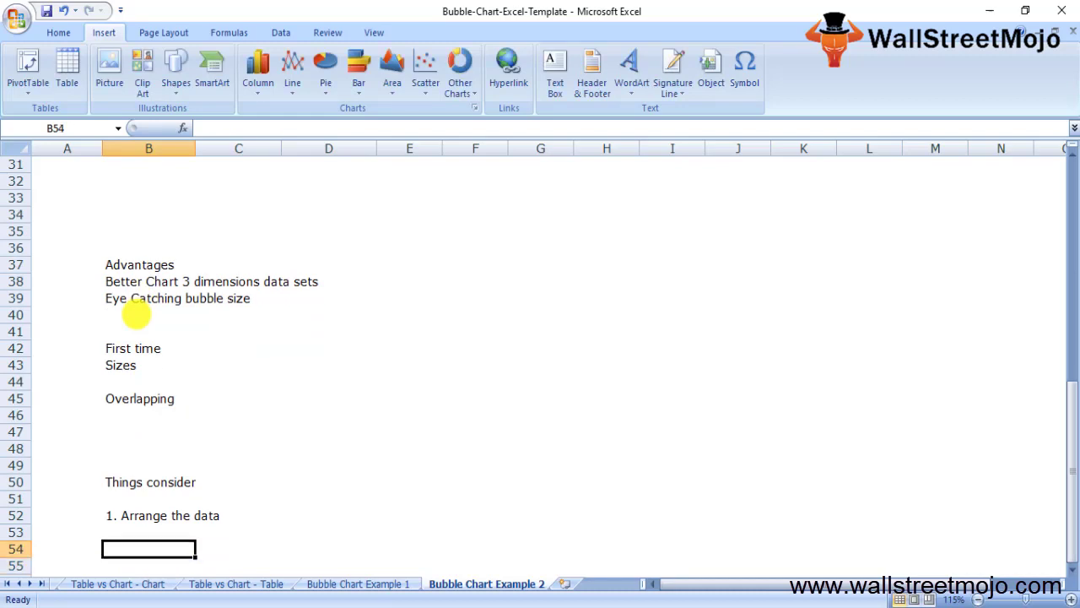
Step: Add the points '2. Data set' and '3. X & Y' to the list
{"action": "type", "text": "2. "}
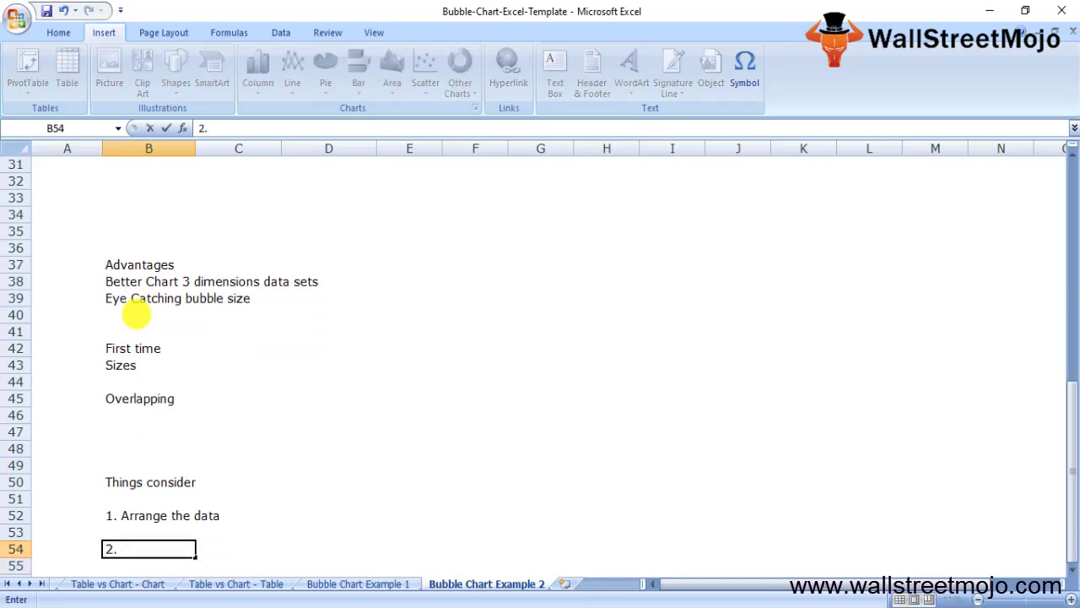
{"action": "type", "text": "Data e"}
{"action": "key", "text": "BackSpace"}
{"action": "type", "text": "set"}
{"action": "key", "text": "Return"}
{"action": "key", "text": "Return"}
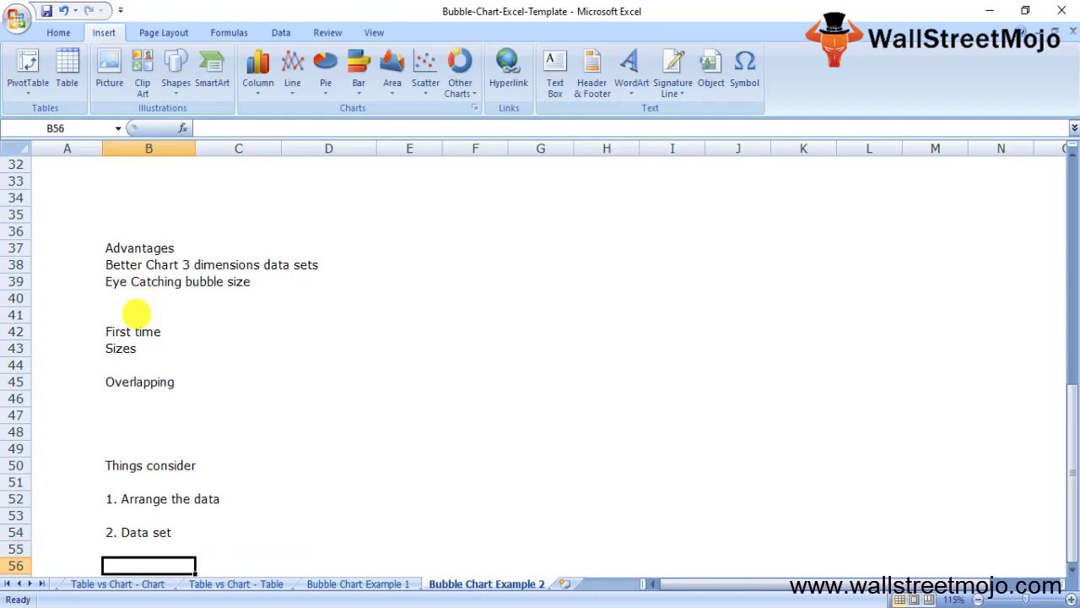
{"action": "type", "text": "3."}
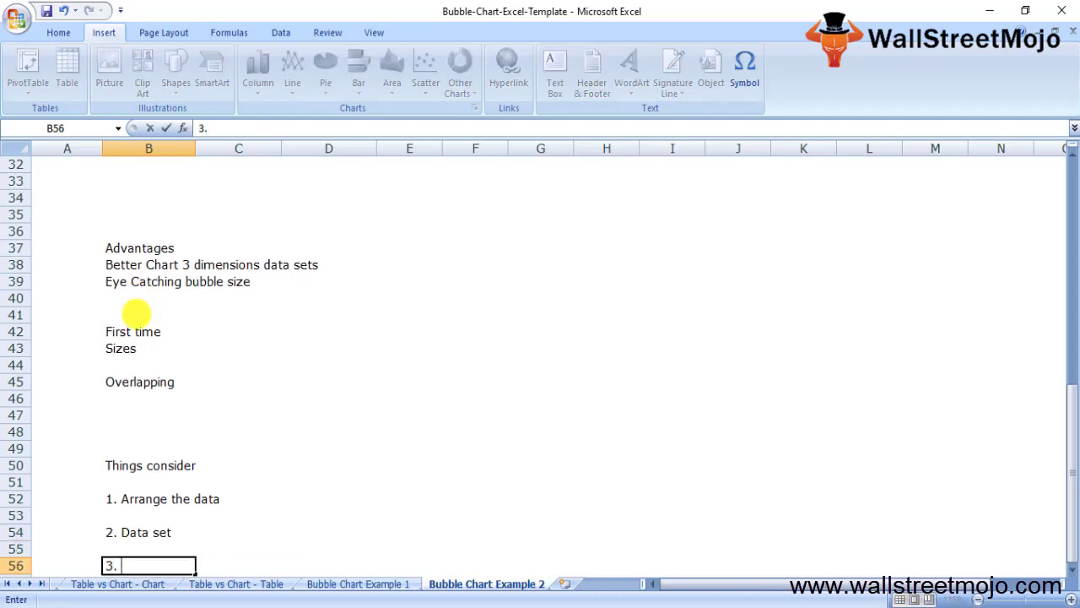
{"action": "type", "text": " X & "}
{"action": "type", "text": "Y"}
{"action": "key", "text": "Return"}
{"action": "key", "text": "Return"}
Step: Add '4. Fancy Colours' and type '5. Background color', fixing the typos
{"action": "type", "text": "4."}
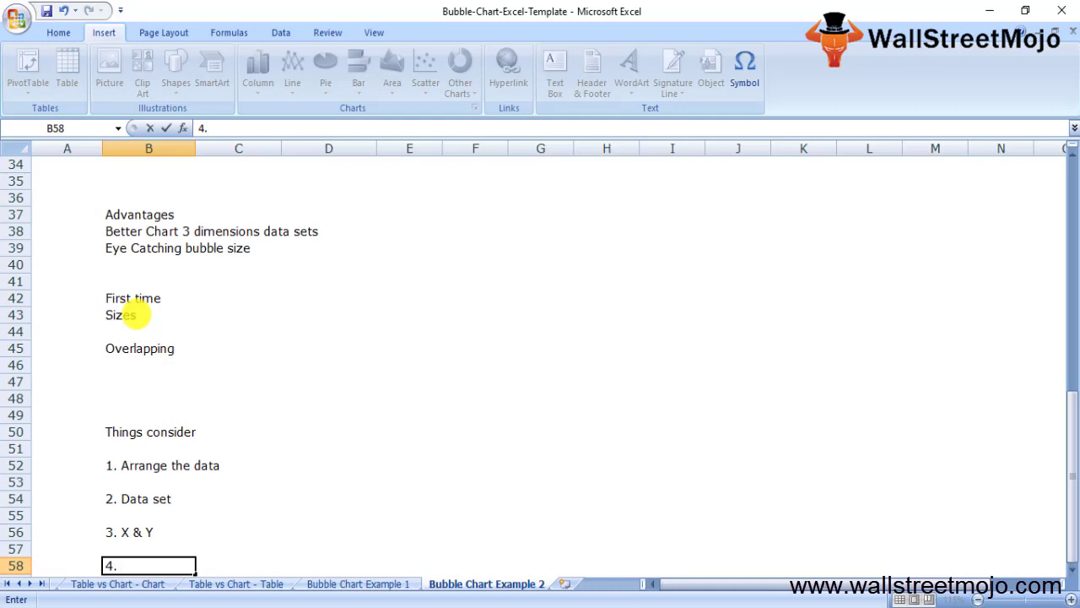
{"action": "type", "text": " Fancy Colou"}
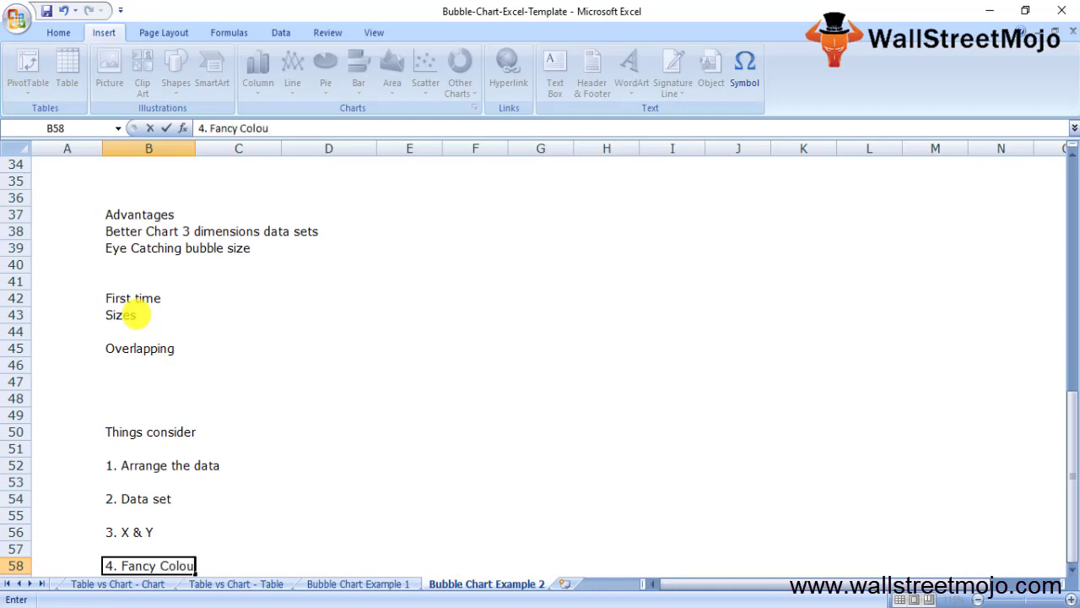
{"action": "type", "text": "t"}
{"action": "key", "text": "BackSpace"}
{"action": "type", "text": "rs"}
{"action": "key", "text": "Return"}
{"action": "key", "text": "Return"}
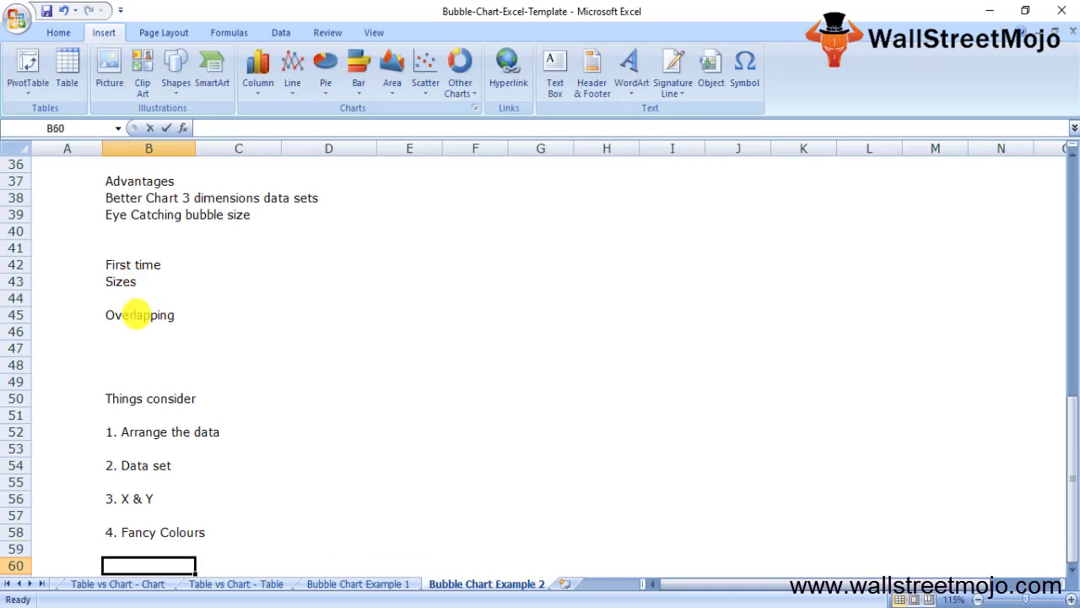
{"action": "type", "text": "5. Ba"}
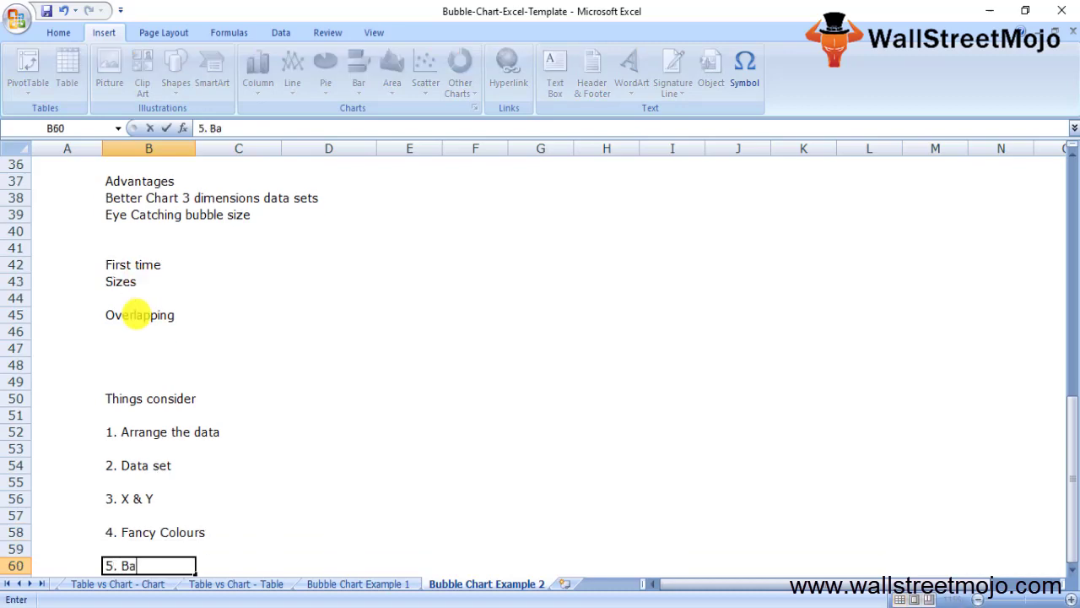
{"action": "type", "text": "ckground c"}
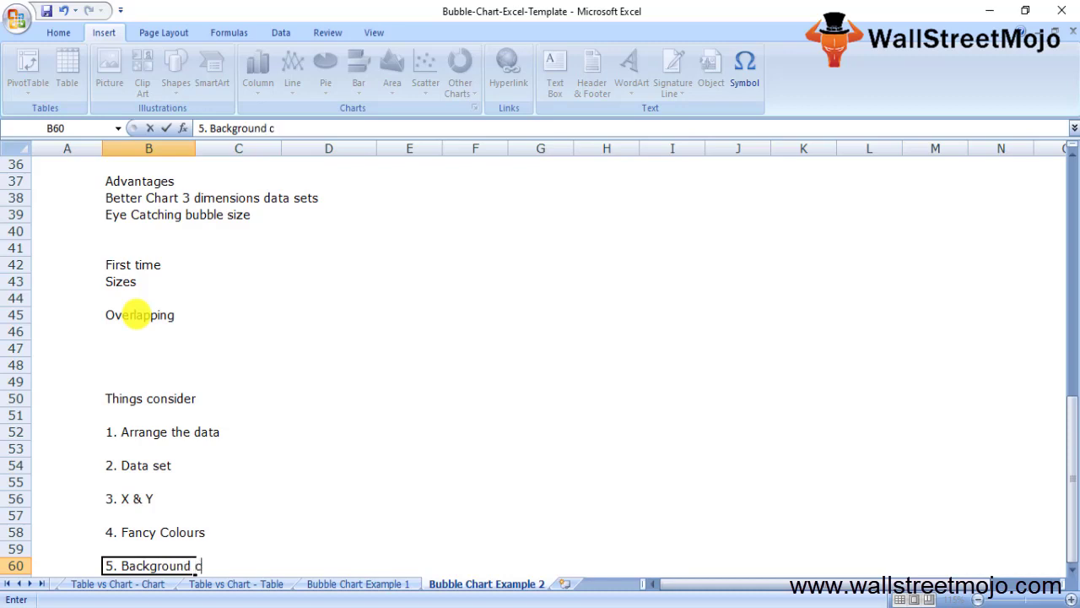
{"action": "type", "text": "lor"}
{"action": "key", "text": "BackSpace"}
{"action": "key", "text": "BackSpace"}
{"action": "key", "text": "BackSpace"}
{"action": "key", "text": "BackSpace"}
{"action": "type", "text": "olor"}
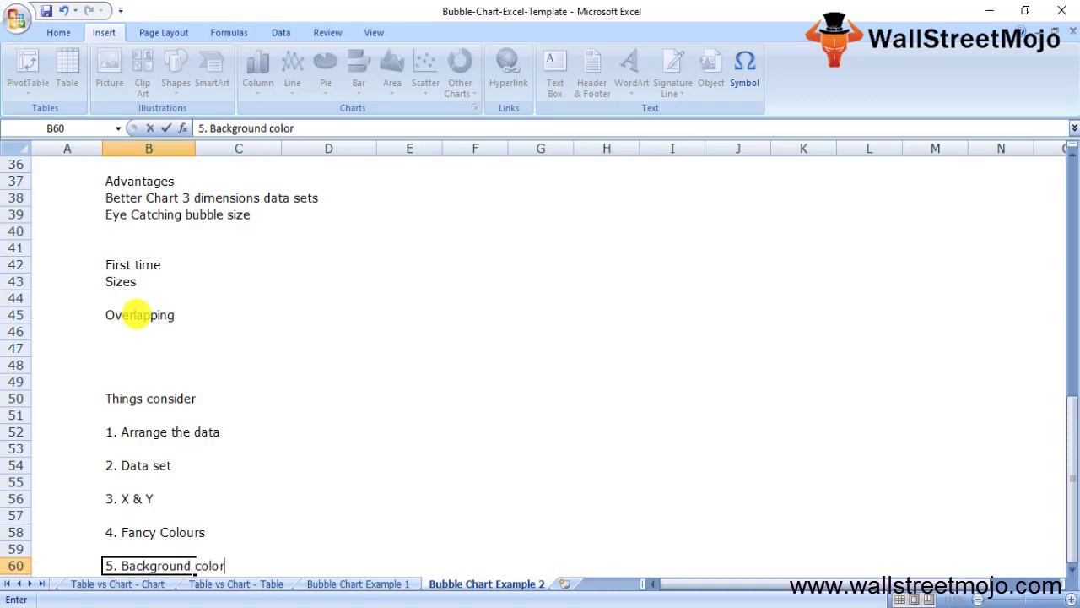